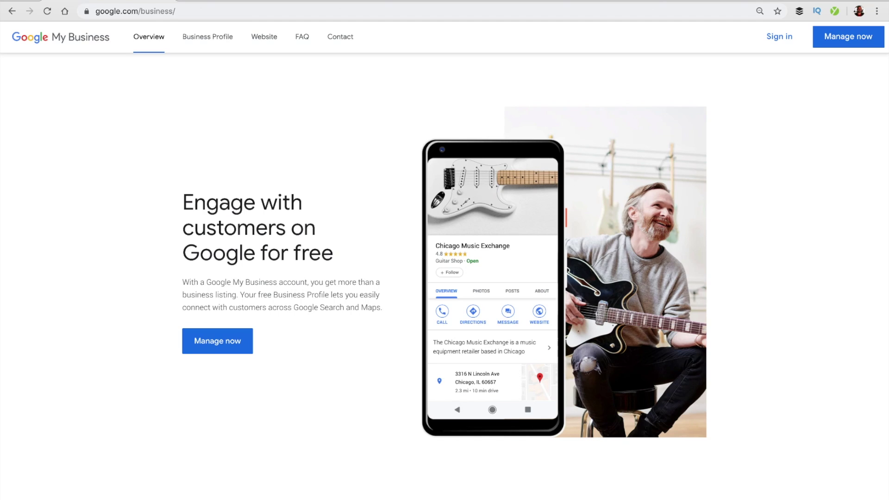
# - Go from google.com/business to the account's 38-location management dashboard via Manage now
pyautogui.click(144, 11)
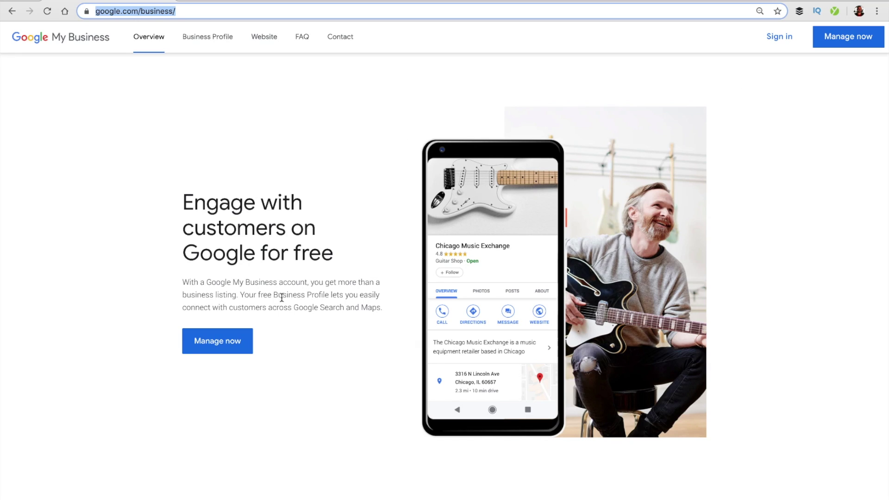
pyautogui.click(234, 369)
pyautogui.click(229, 347)
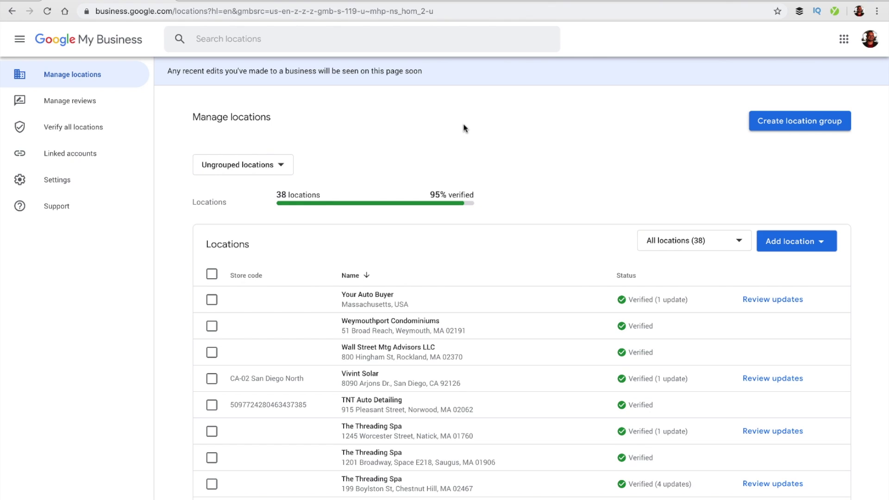
# - Choose to add a single location from the Add location dropdown
pyautogui.click(815, 245)
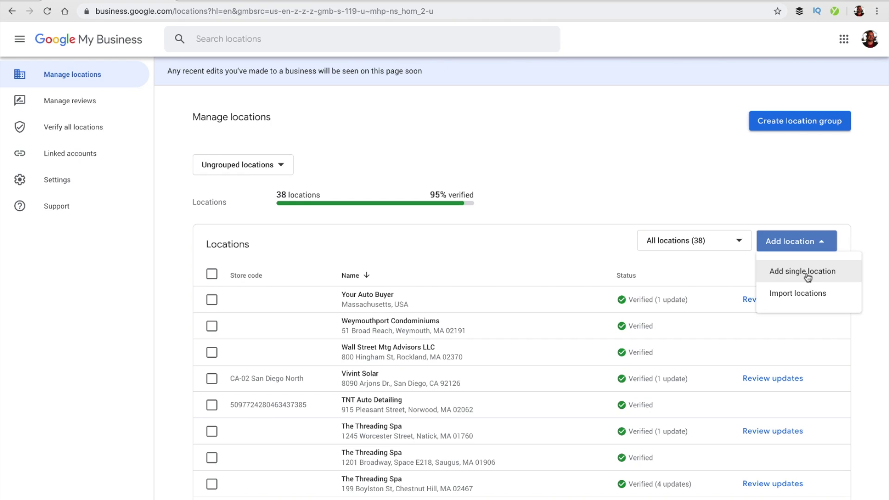
pyautogui.click(806, 271)
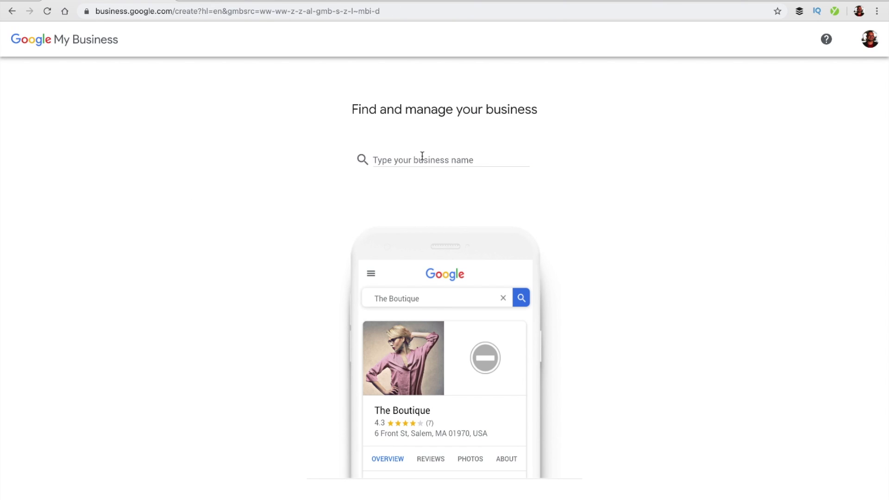
# - Enter 'Bryan's Pizza' as a new business name and continue past the name step
pyautogui.click(422, 157)
pyautogui.write('B')
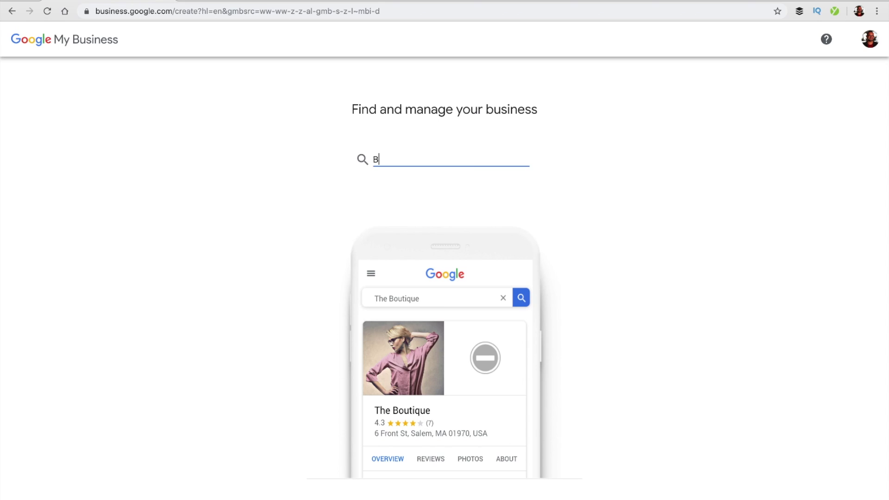
pyautogui.write("ryan's Pizza")
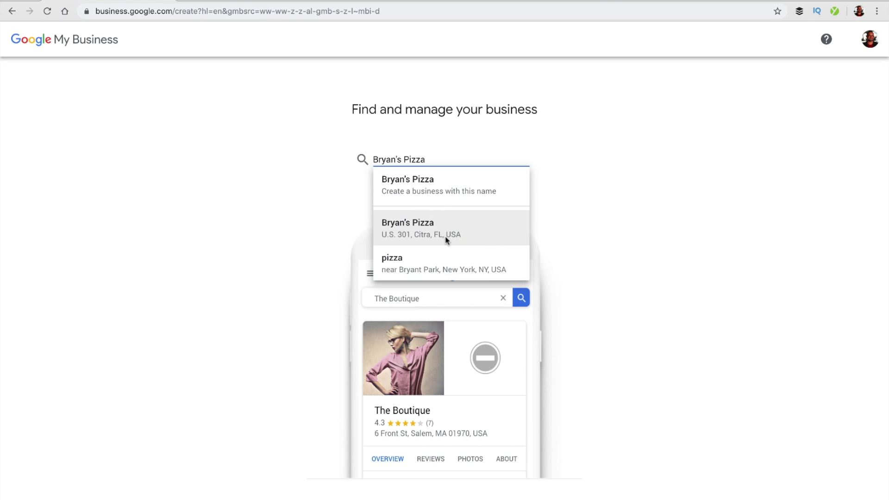
pyautogui.click(465, 190)
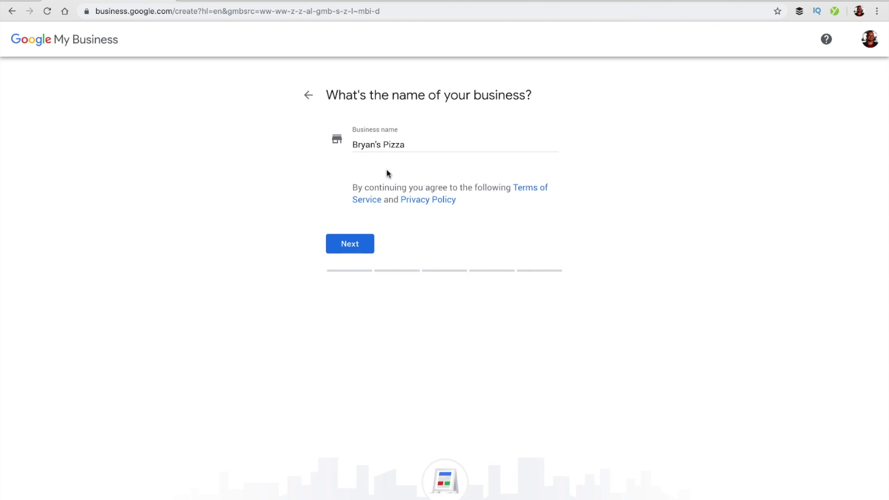
pyautogui.click(409, 144)
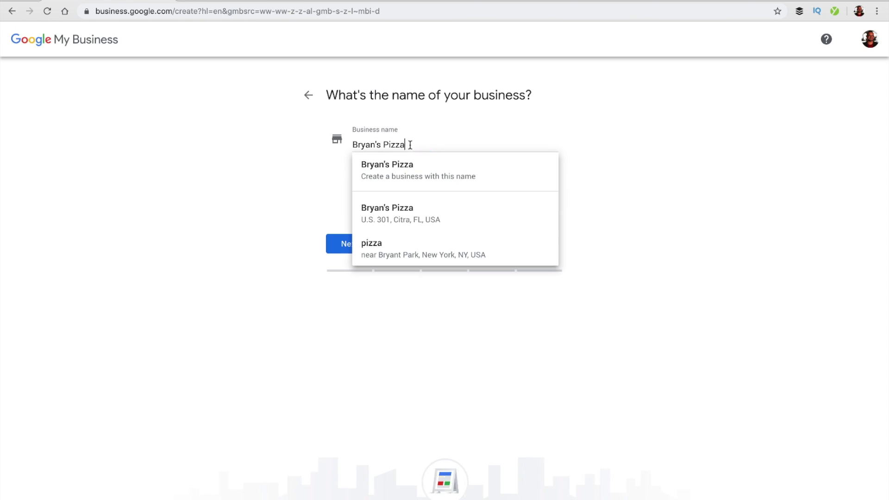
pyautogui.click(294, 165)
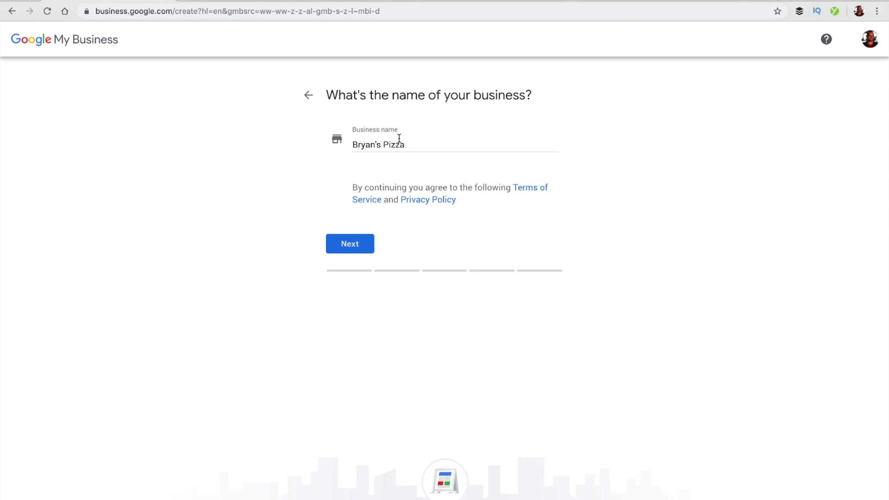
pyautogui.click(351, 247)
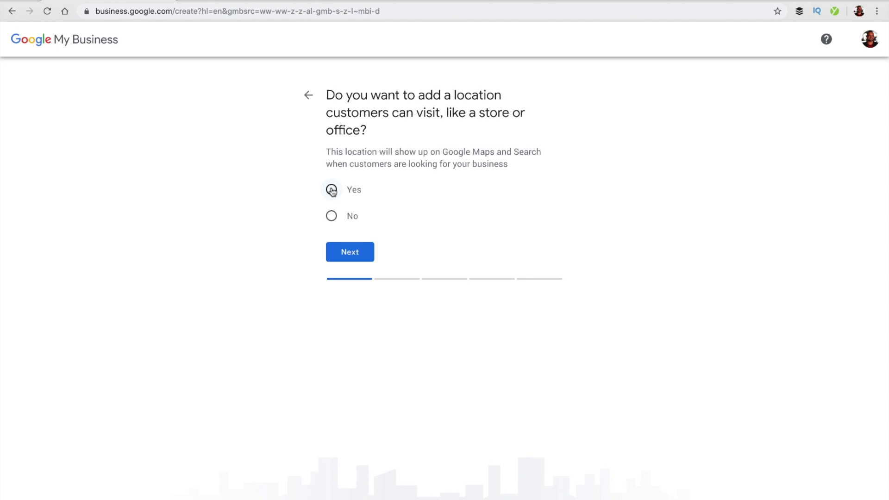
pyautogui.click(332, 191)
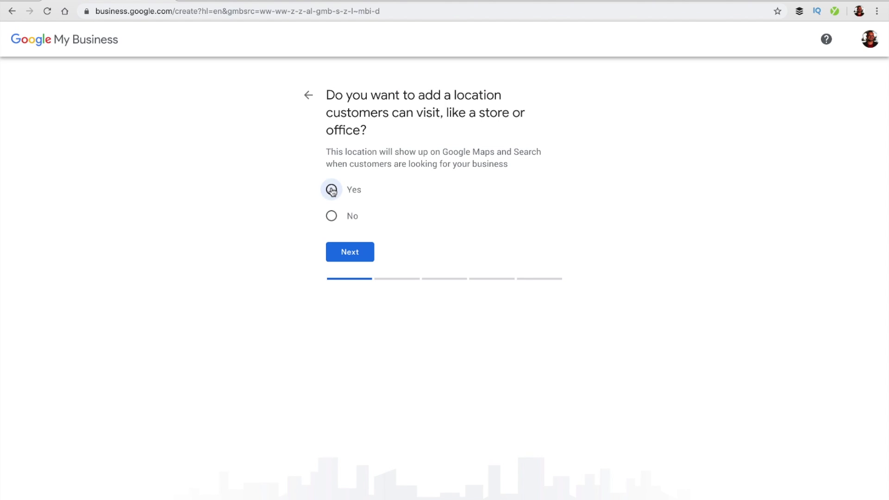
pyautogui.click(350, 254)
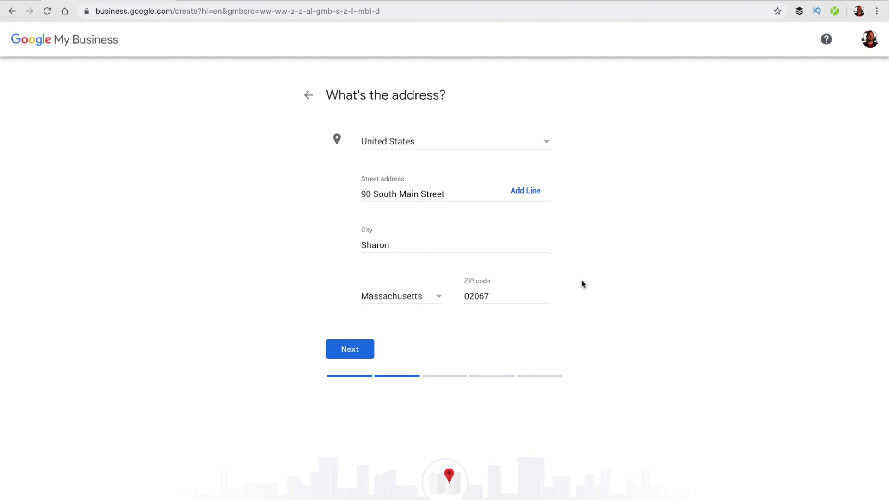
pyautogui.click(352, 351)
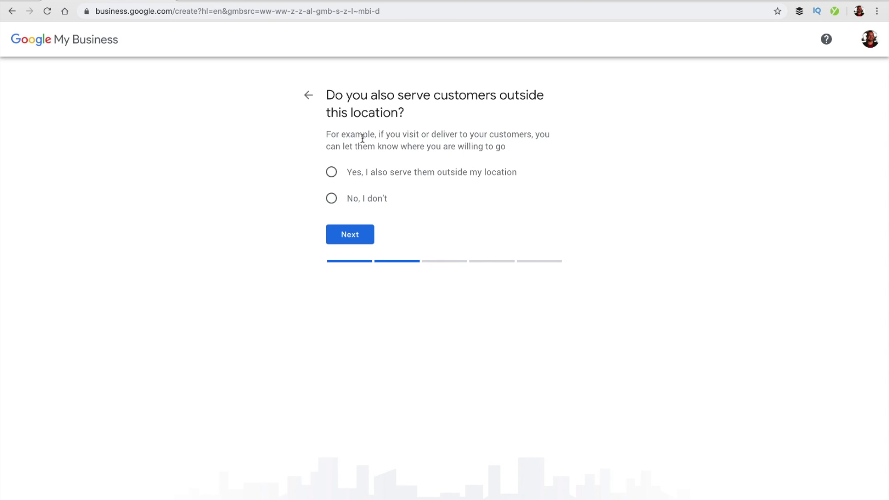
# - Mark outside service, then add Sharon, Foxborough, Walpole, Norwood and Canton, MA as service areas
pyautogui.click(334, 177)
pyautogui.click(356, 241)
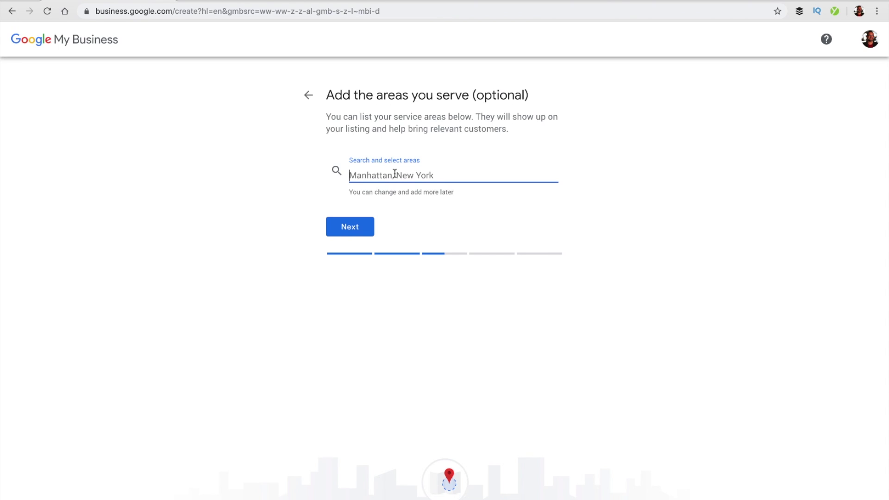
pyautogui.write('sharon')
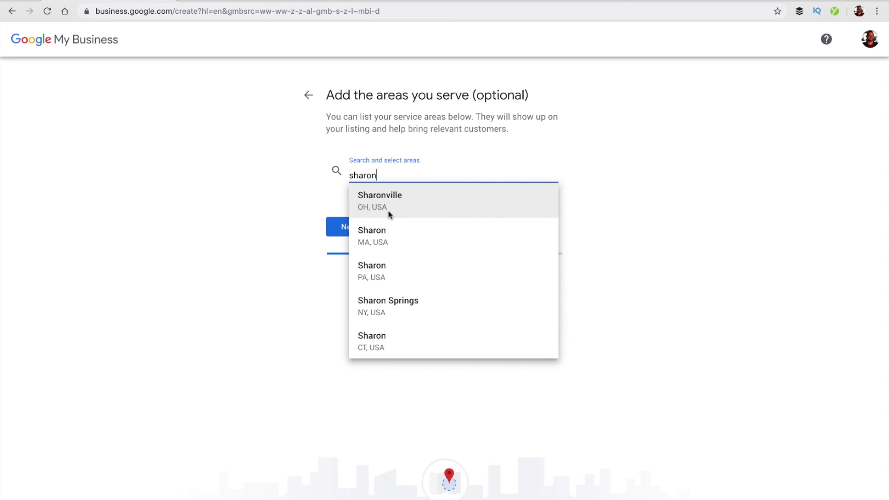
pyautogui.click(384, 238)
pyautogui.write('fox')
pyautogui.press('Return')
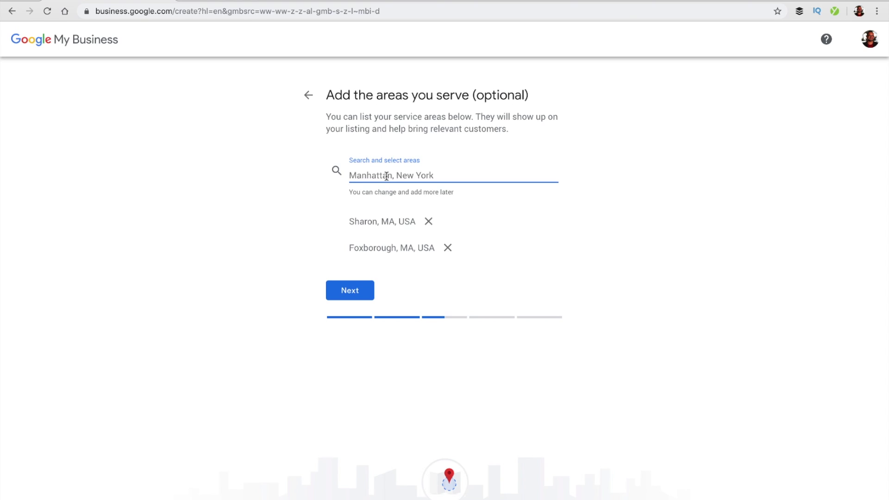
pyautogui.write('walpo')
pyautogui.press('Return')
pyautogui.write('norwoo')
pyautogui.press('Return')
pyautogui.write('canto')
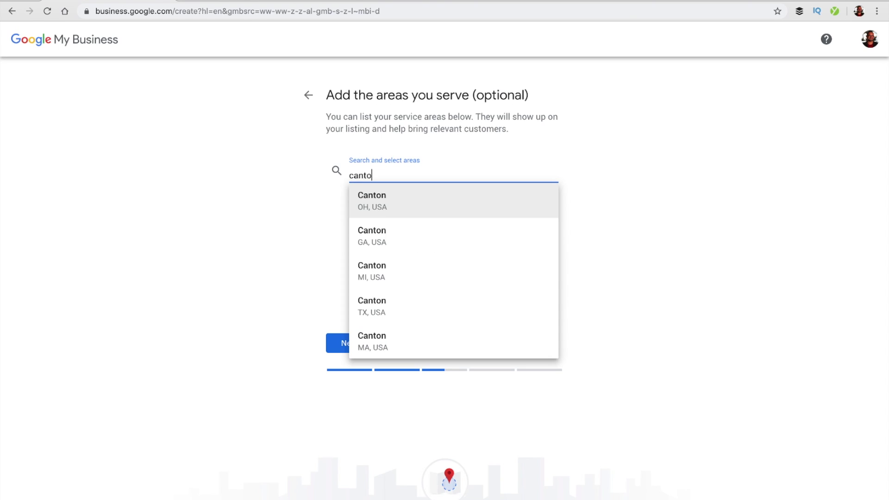
pyautogui.click(383, 343)
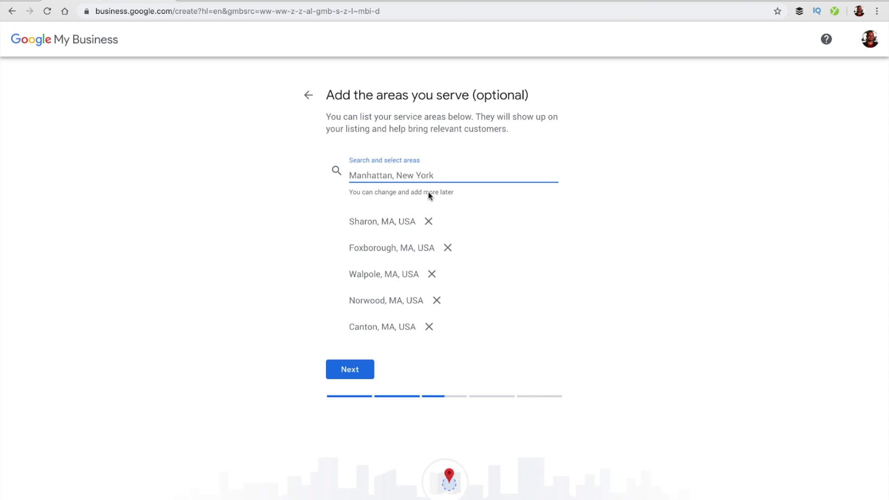
pyautogui.click(352, 370)
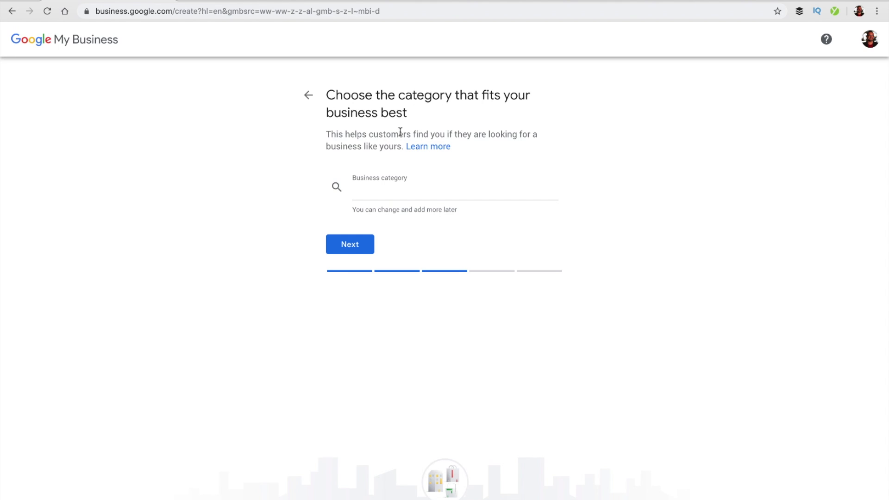
# - Choose Pizza restaurant as the business category and move on to contact details
pyautogui.click(393, 195)
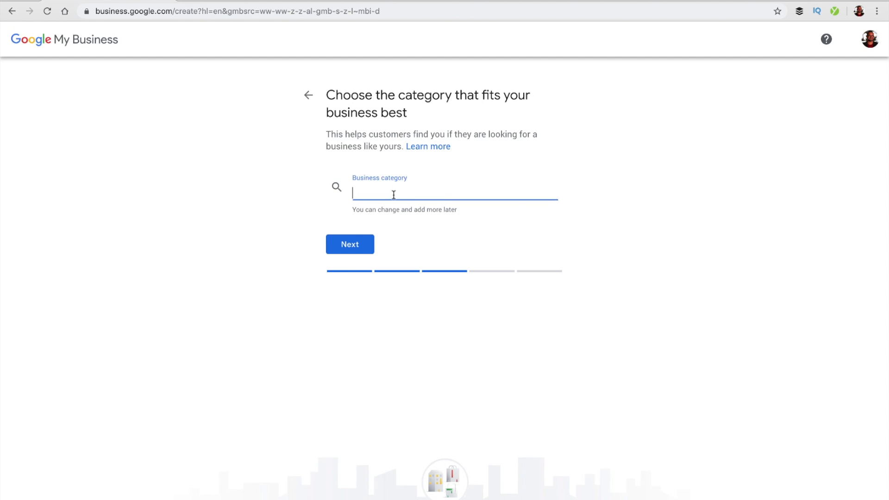
pyautogui.write('pizza')
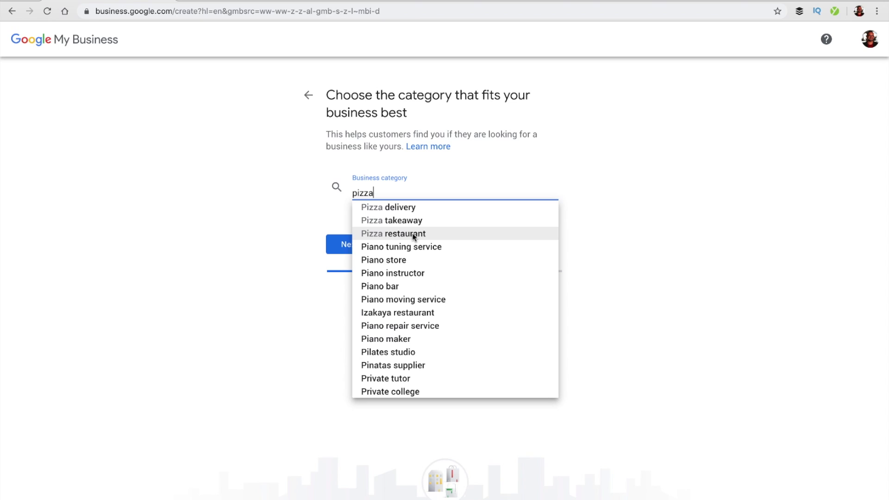
pyautogui.click(414, 238)
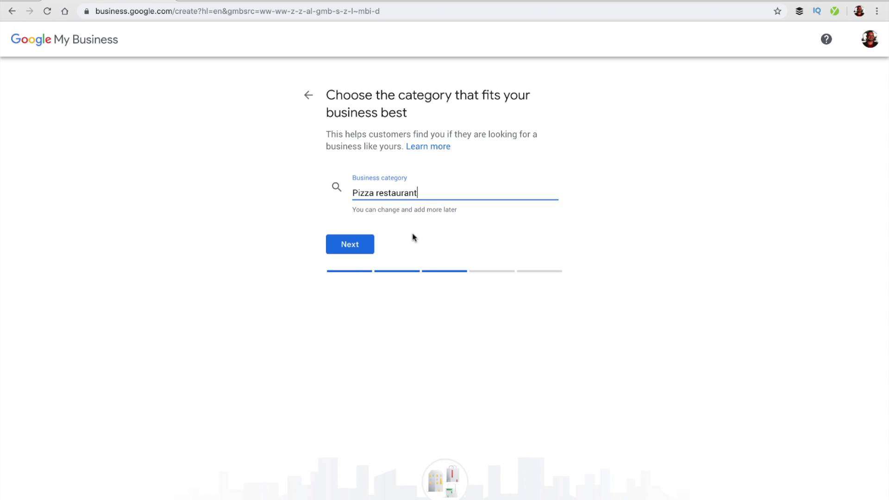
pyautogui.click(352, 248)
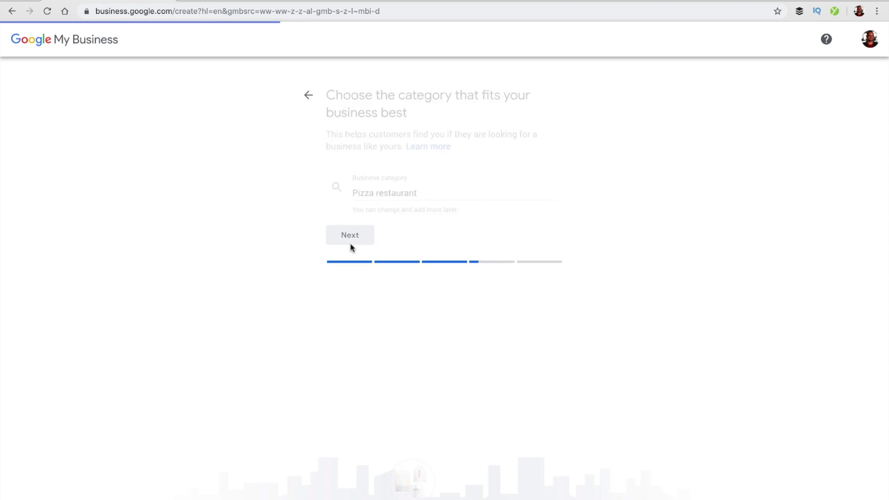
pyautogui.click(432, 189)
pyautogui.write('8885558080')
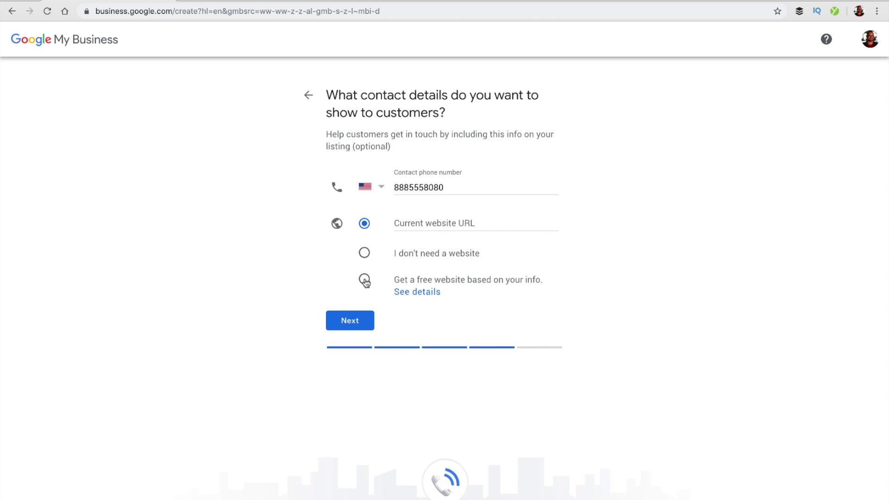
# - Fill in the contact phone and website details, then finish creating the listing
pyautogui.click(429, 222)
pyautogui.write('ww')
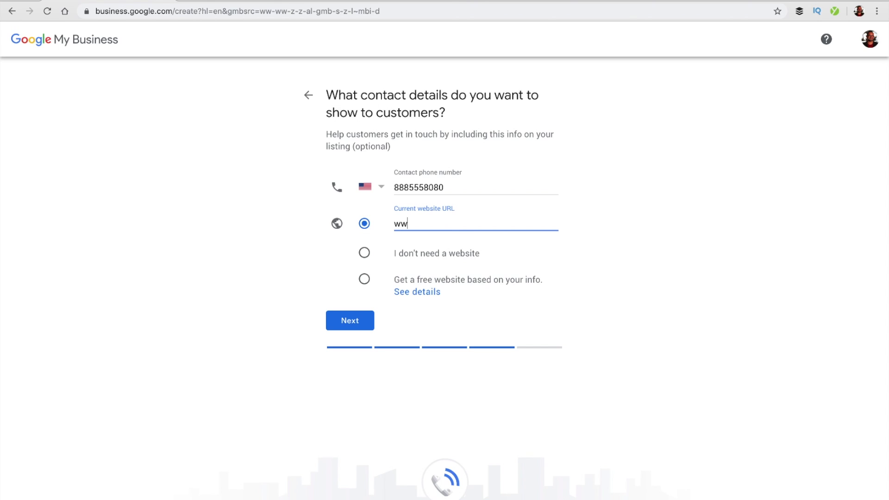
pyautogui.write('w.bryanspizz')
pyautogui.write('a.com')
pyautogui.click(653, 303)
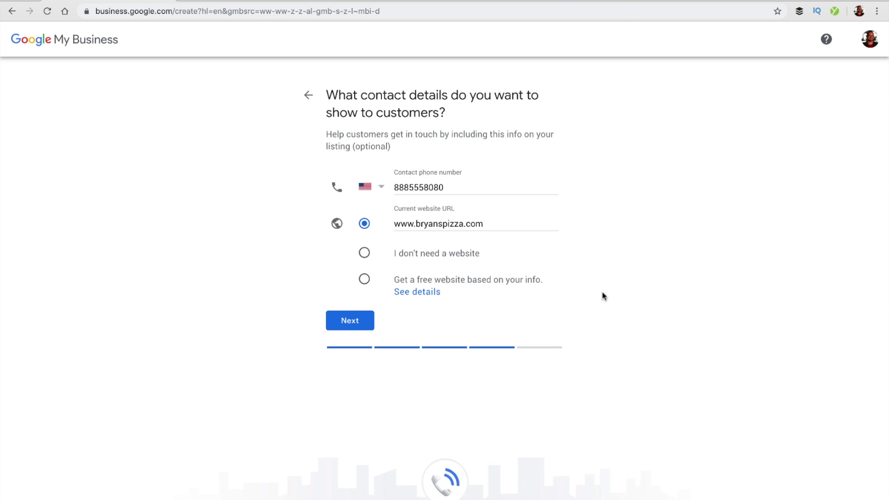
pyautogui.click(349, 323)
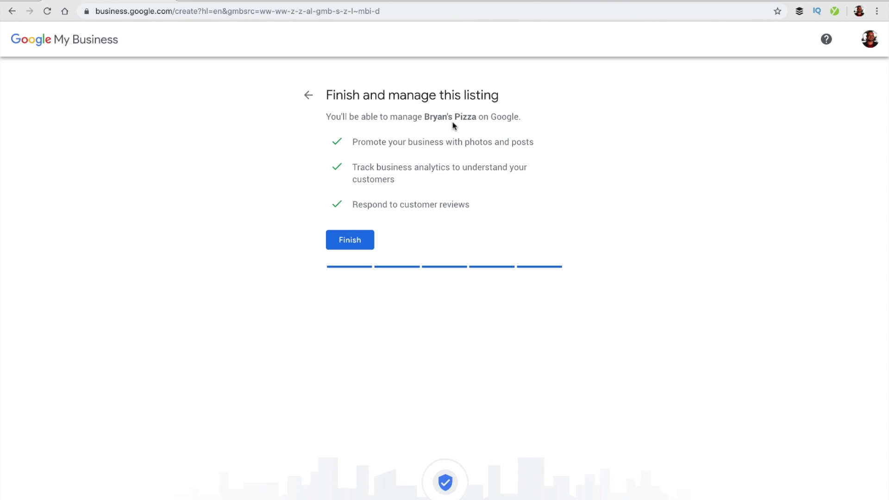
pyautogui.click(356, 247)
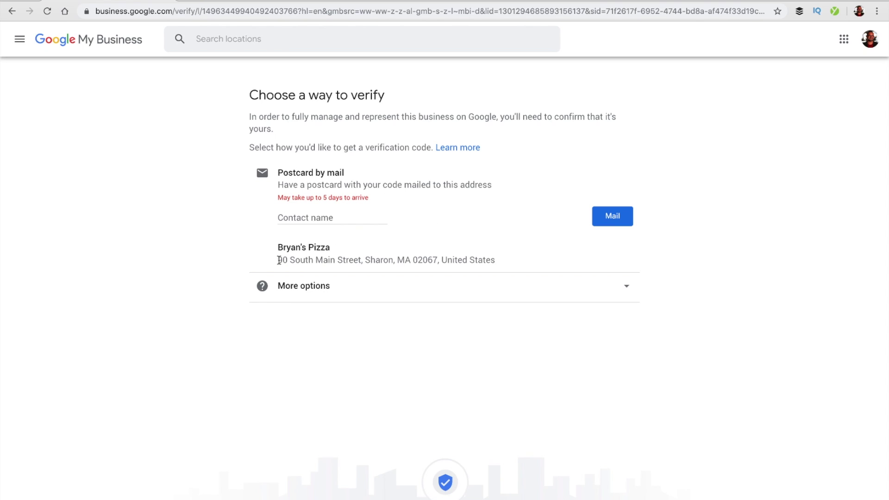
# - Enter a contact name for postcard verification and choose Verify later under More options
pyautogui.moveTo(278, 261); pyautogui.dragTo(359, 260)
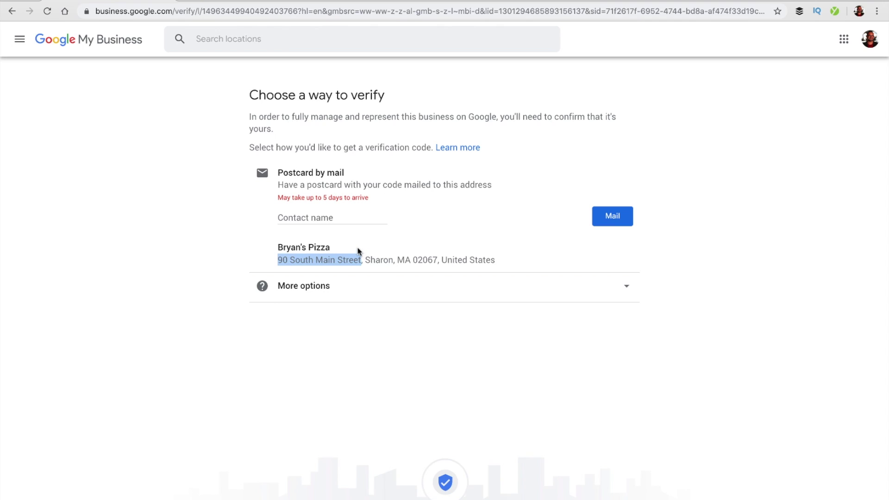
pyautogui.click(322, 218)
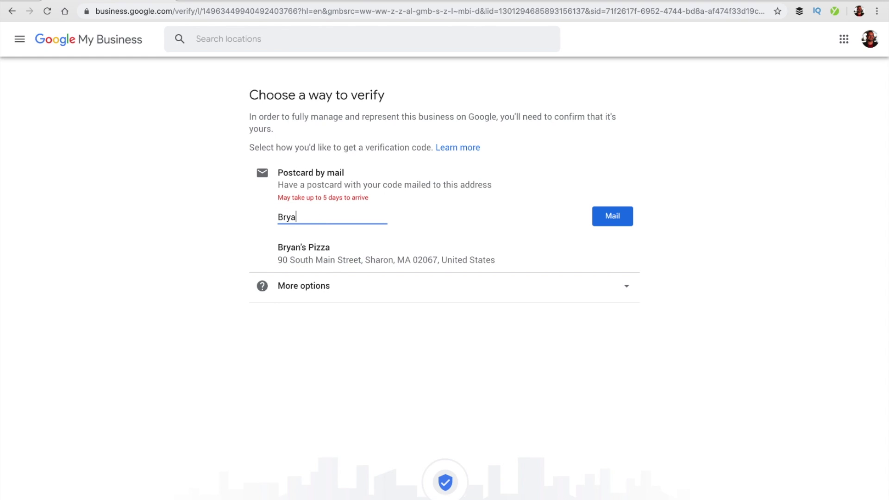
pyautogui.click(624, 293)
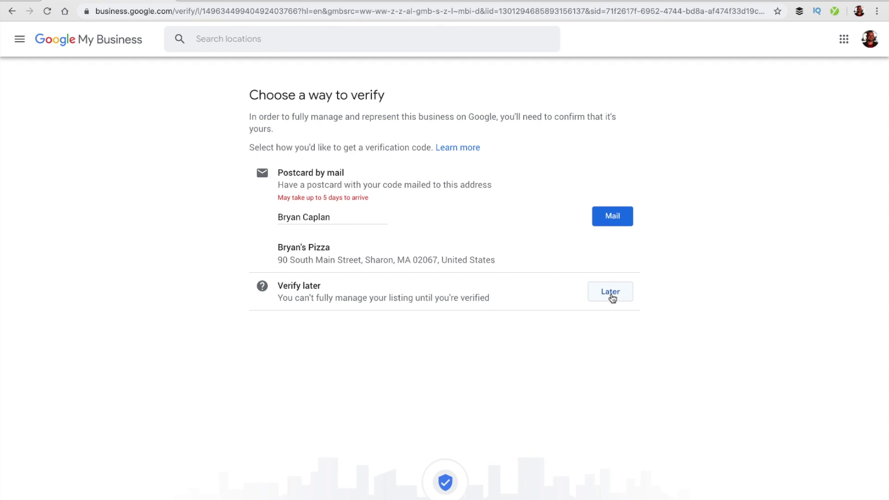
pyautogui.click(611, 295)
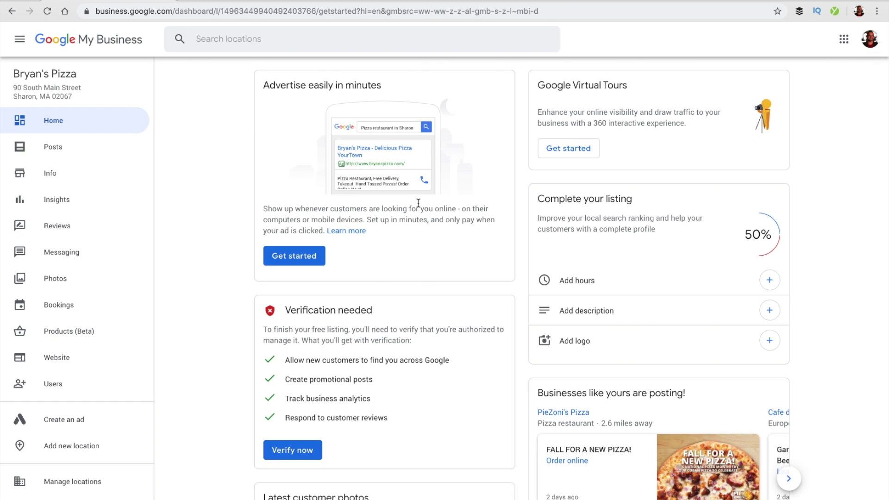
# - Skip verification and review the dashboard's 50% Complete your listing card
pyautogui.moveTo(535, 199); pyautogui.dragTo(633, 200)
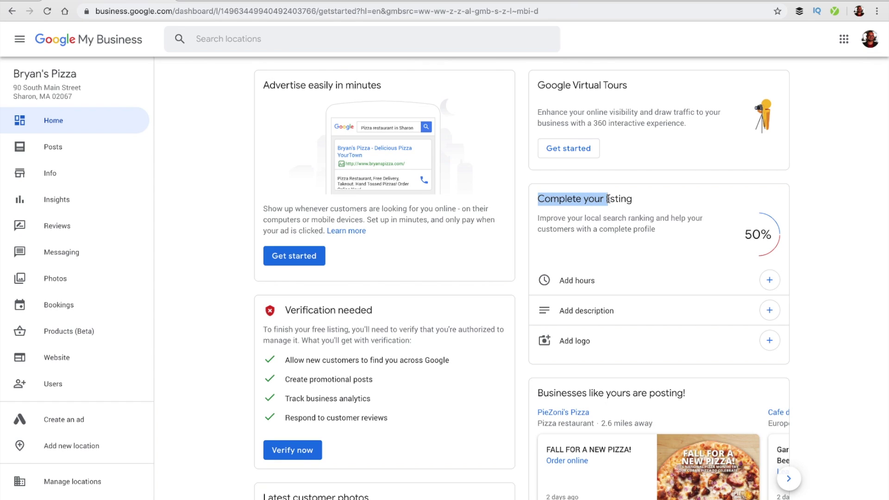
pyautogui.click(656, 227)
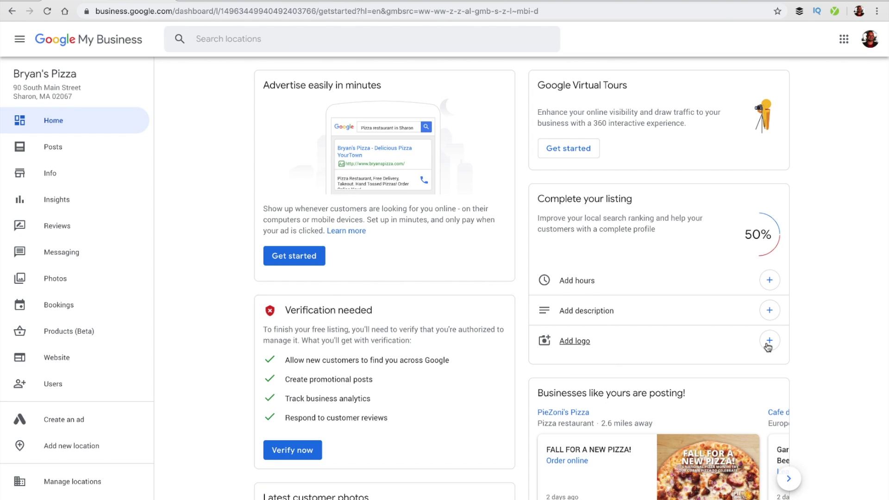
# - Start adding hours and mark all seven days, Sunday through Saturday, as open
pyautogui.click(769, 281)
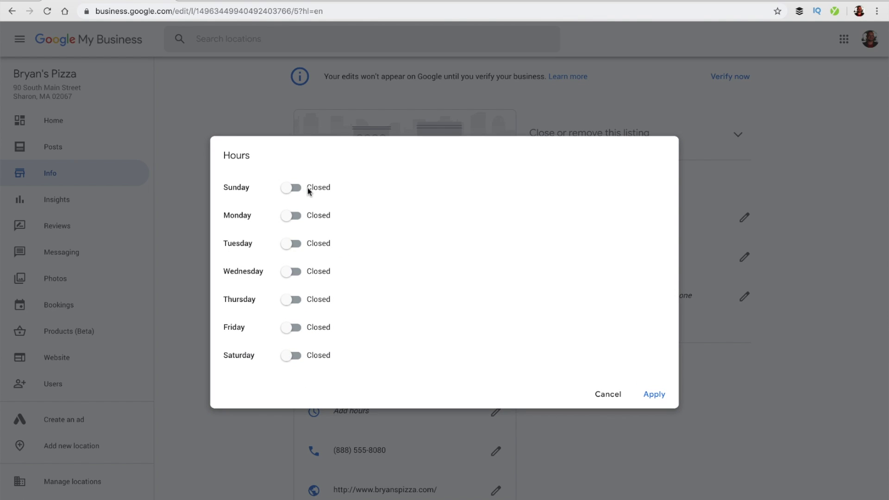
pyautogui.click(298, 187)
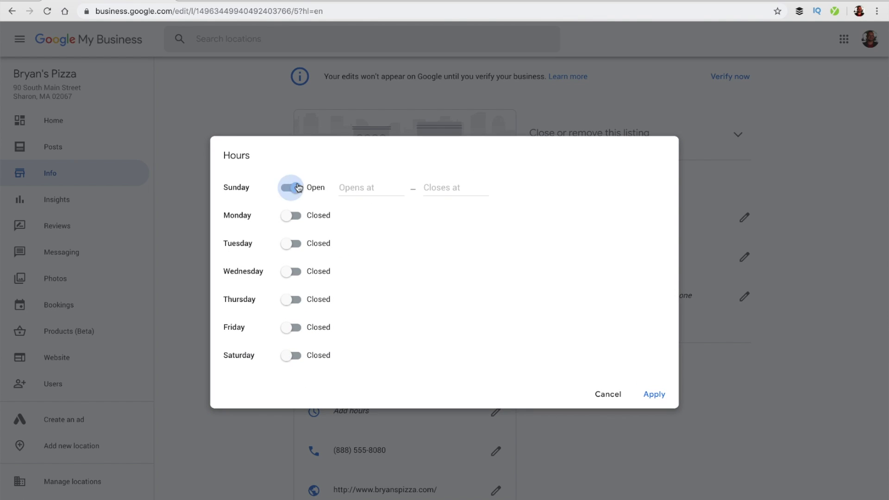
pyautogui.click(297, 216)
pyautogui.click(297, 243)
pyautogui.click(297, 272)
pyautogui.click(297, 299)
pyautogui.click(297, 327)
pyautogui.click(298, 355)
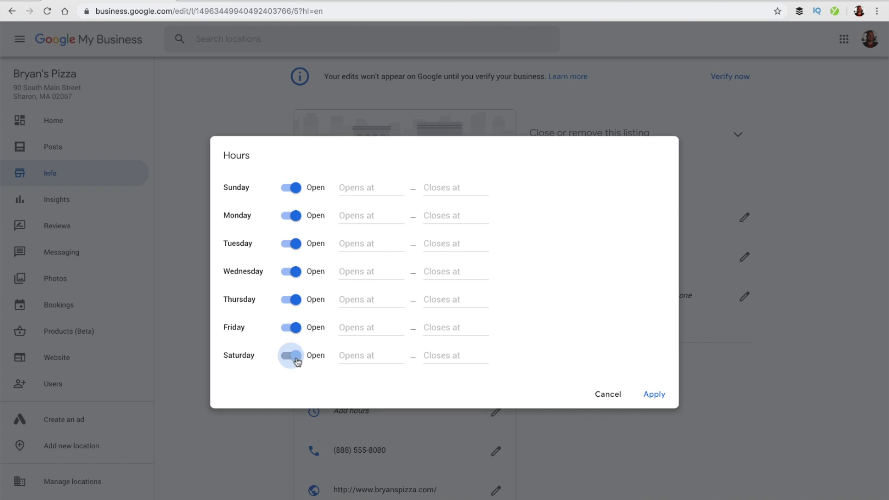
# - Set Sunday through Friday to open 24 hours
pyautogui.click(369, 188)
pyautogui.click(363, 210)
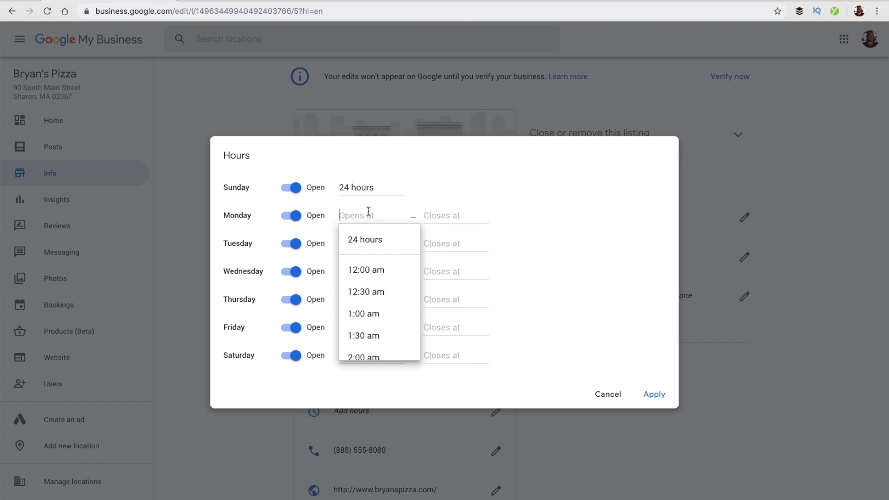
pyautogui.click(368, 239)
pyautogui.click(369, 242)
pyautogui.click(369, 267)
pyautogui.click(364, 272)
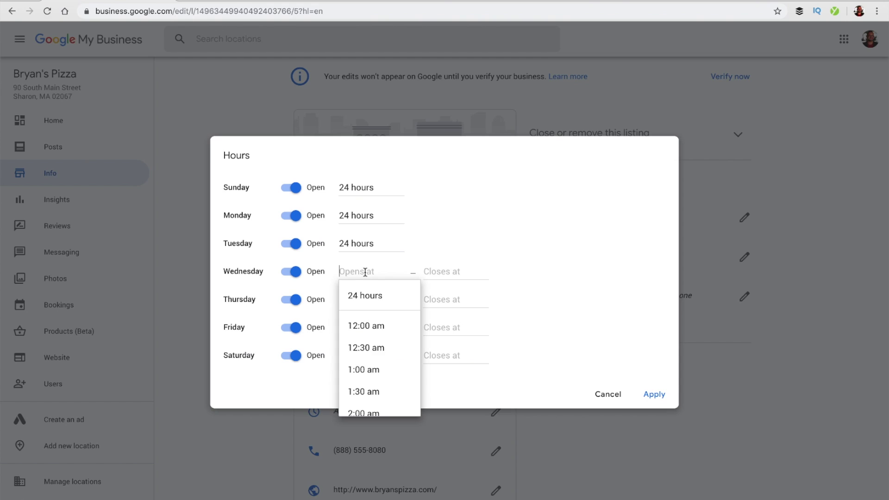
pyautogui.click(365, 295)
pyautogui.click(366, 323)
pyautogui.click(362, 327)
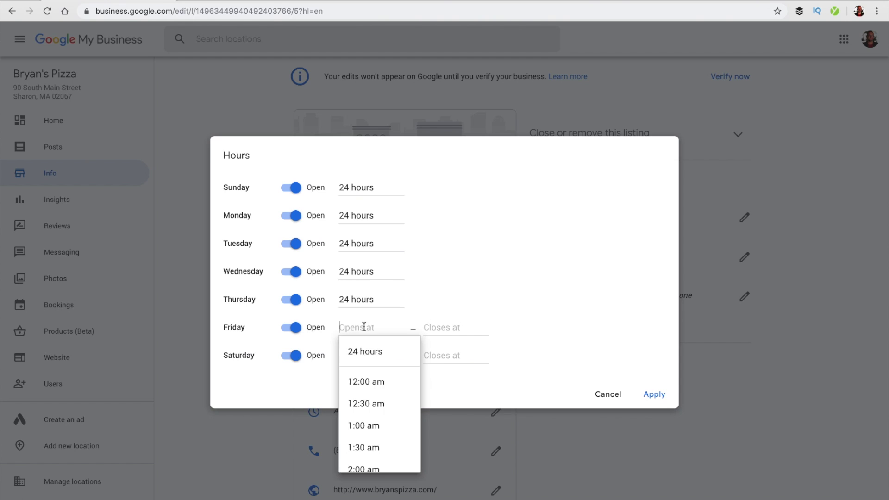
pyautogui.click(364, 351)
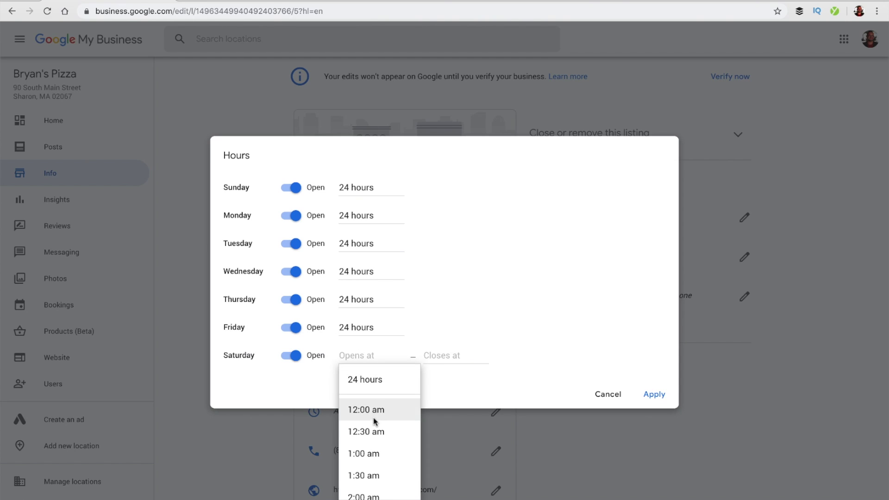
pyautogui.scroll(-1, 374, 421)
pyautogui.scroll(-4, 375, 419)
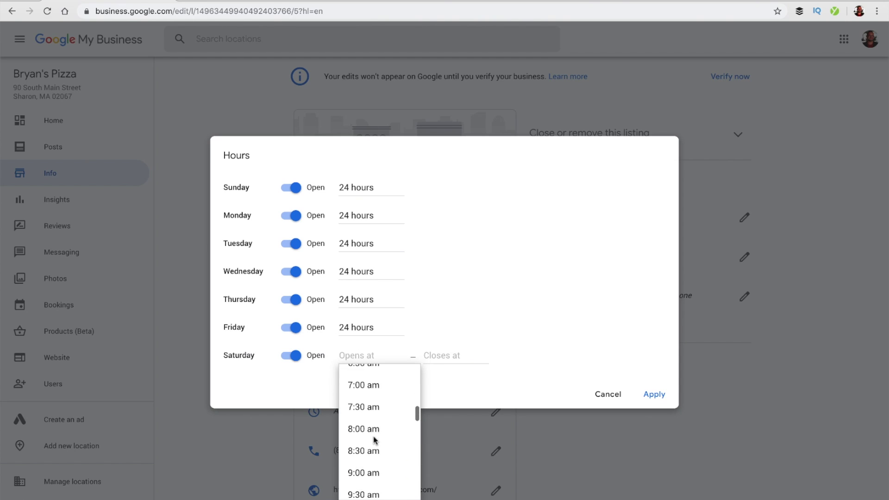
# - Give Saturday 7:30 am–9:00 pm hours and apply the weekly schedule
pyautogui.click(376, 408)
pyautogui.click(426, 358)
pyautogui.scroll(-3, 443, 399)
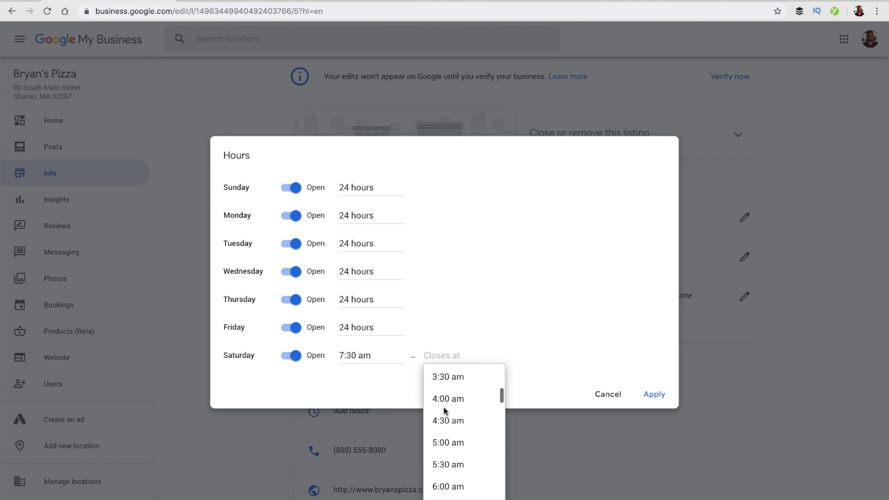
pyautogui.scroll(-5, 444, 410)
pyautogui.scroll(-2, 444, 409)
pyautogui.scroll(-3, 444, 409)
pyautogui.scroll(-1, 444, 412)
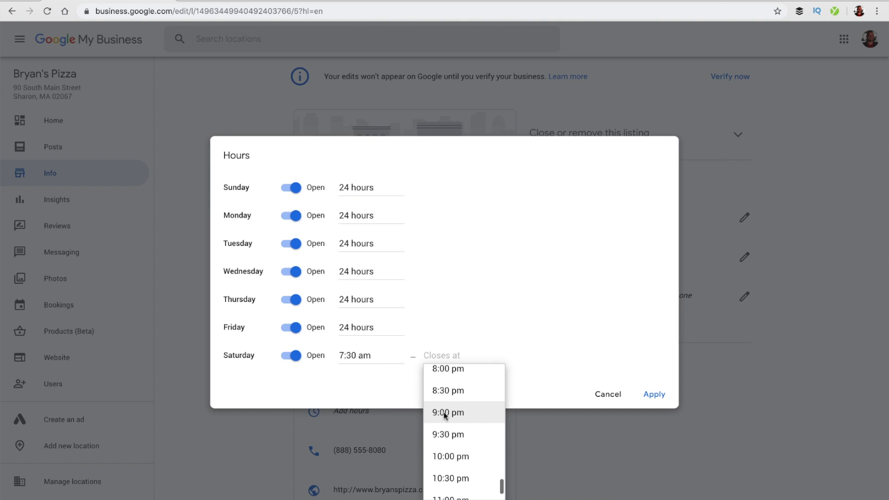
pyautogui.click(443, 412)
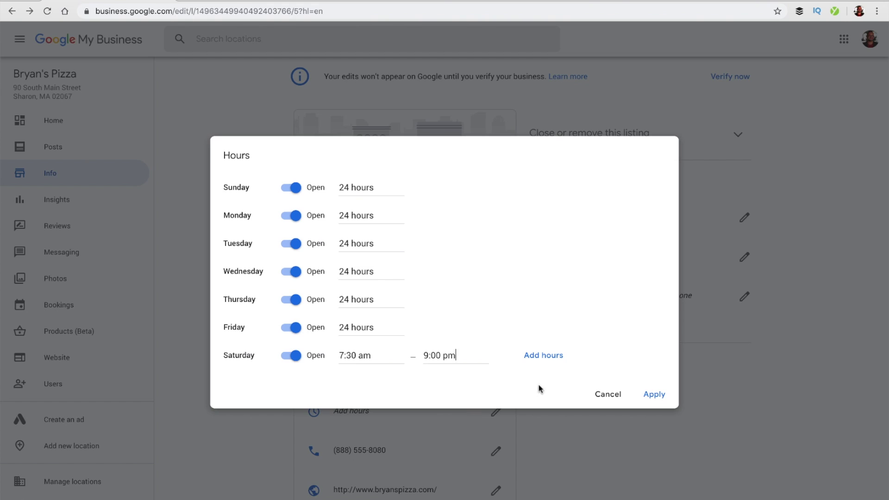
pyautogui.click(661, 401)
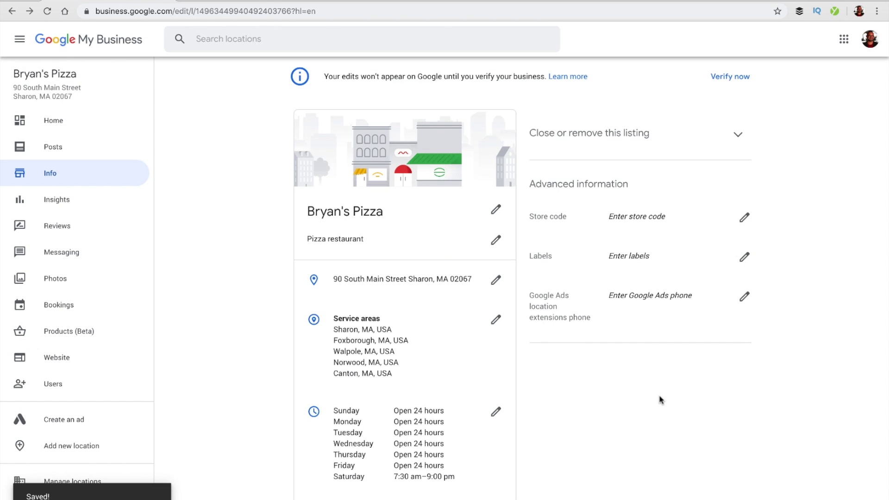
pyautogui.scroll(-3, 448, 329)
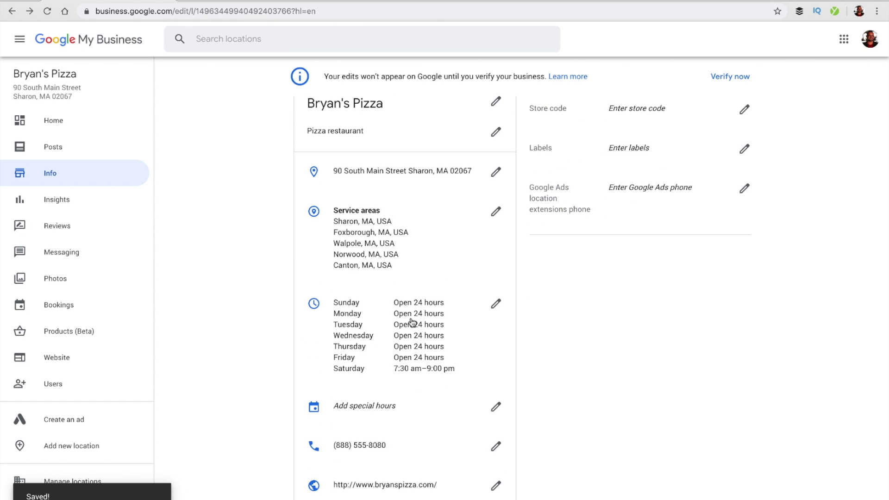
pyautogui.click(496, 303)
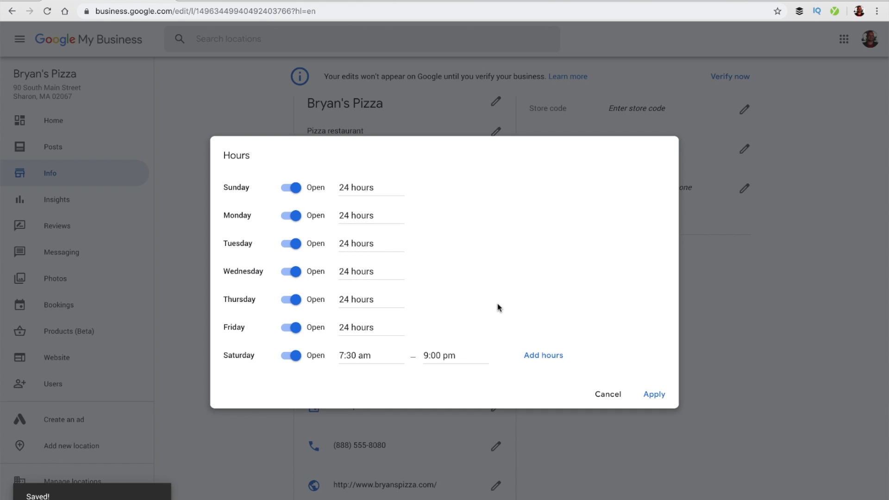
pyautogui.click(611, 394)
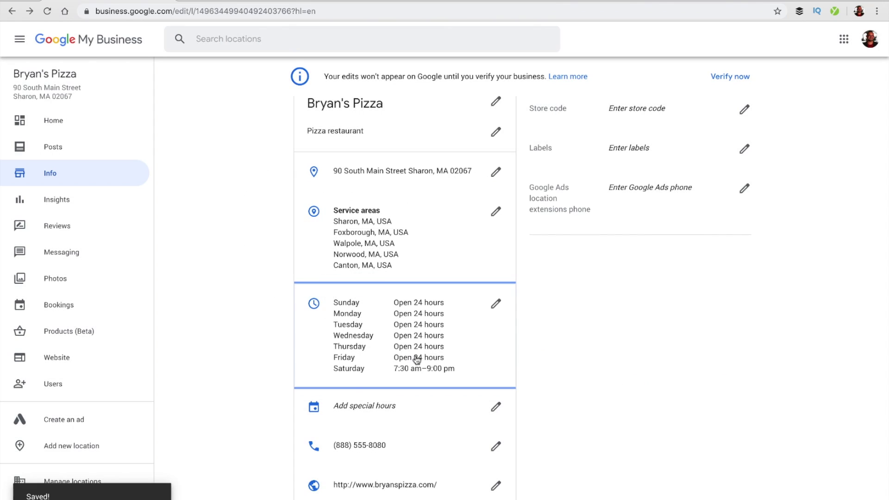
pyautogui.scroll(-3, 416, 359)
# - In holiday special hours, mark Thanksgiving closed and keep Black Friday and Veterans Day open 24 hours
pyautogui.click(496, 267)
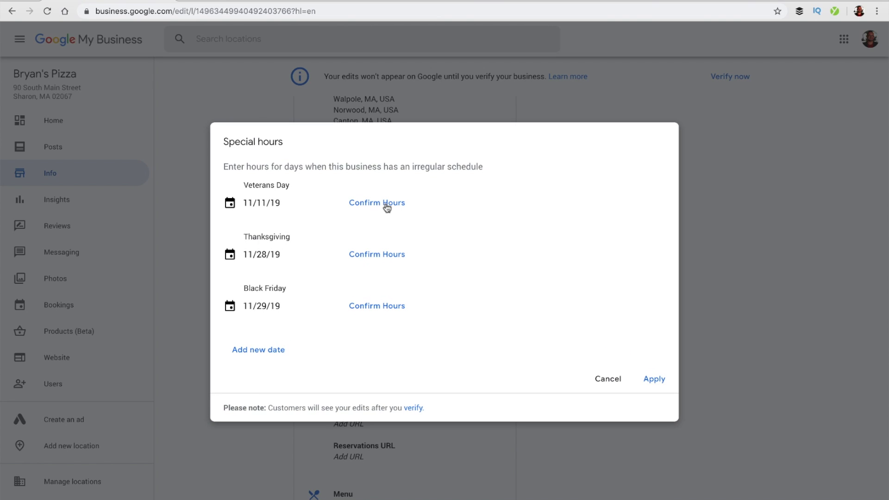
pyautogui.click(383, 254)
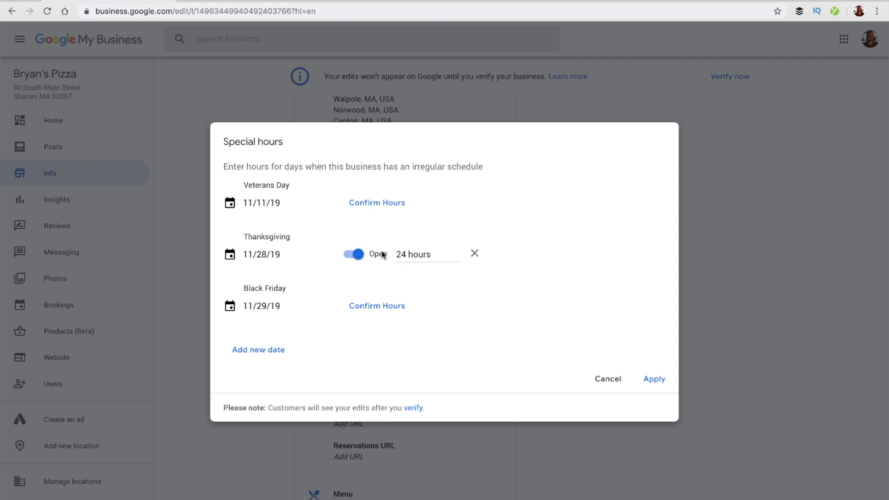
pyautogui.click(351, 254)
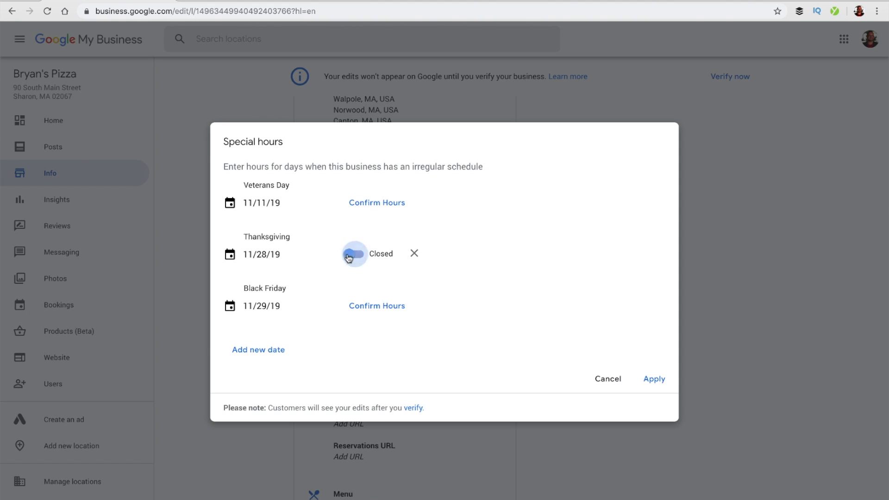
pyautogui.click(395, 317)
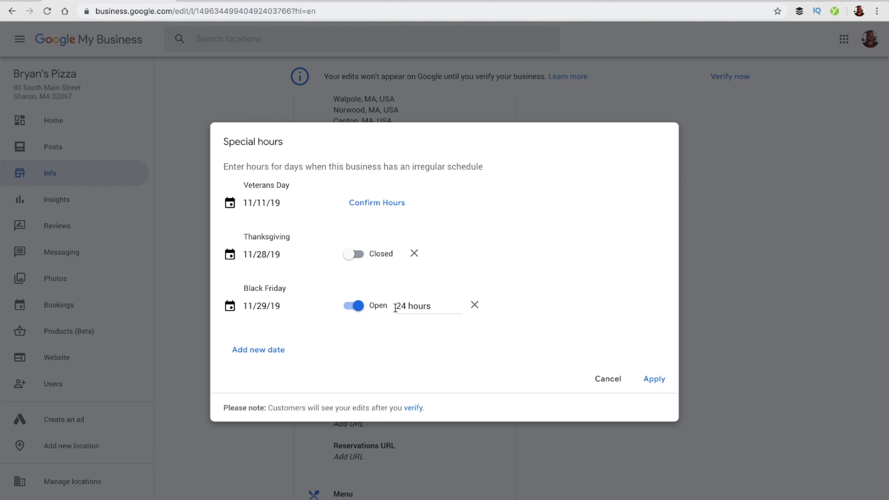
pyautogui.click(369, 208)
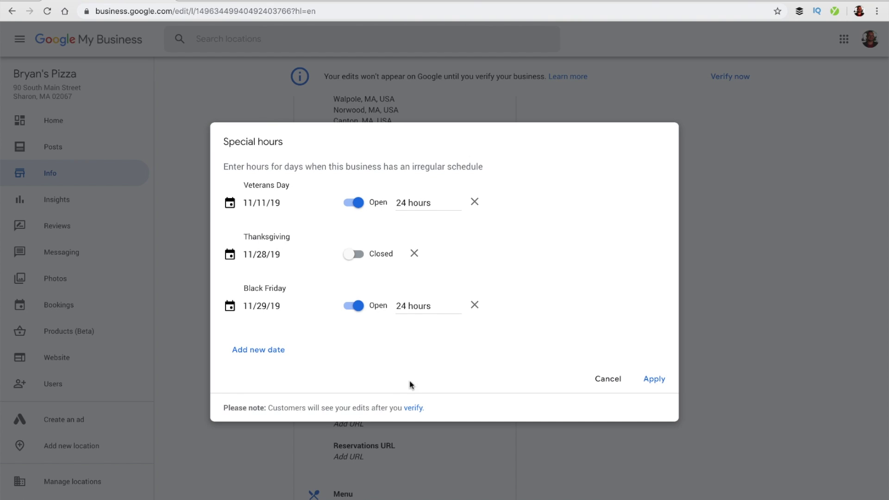
# - Add December 25, 2019 as a special day open 24 hours and save the special hours
pyautogui.click(276, 355)
pyautogui.click(277, 325)
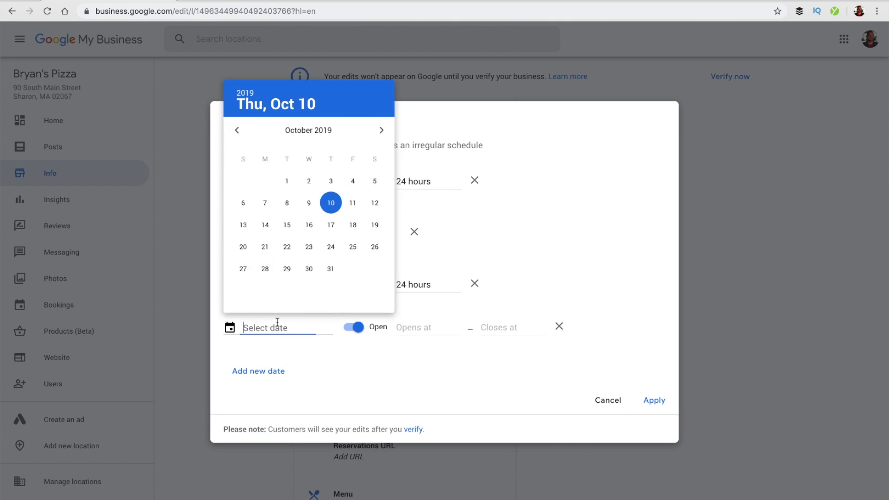
pyautogui.click(382, 132)
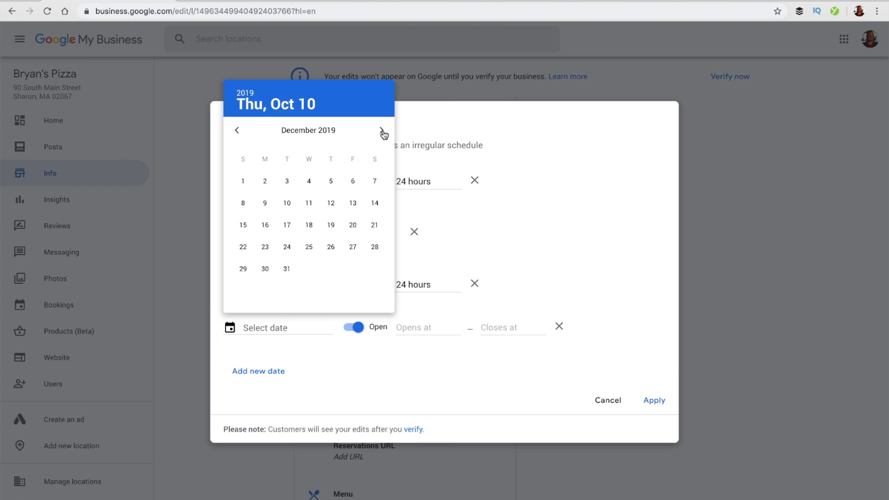
pyautogui.click(310, 250)
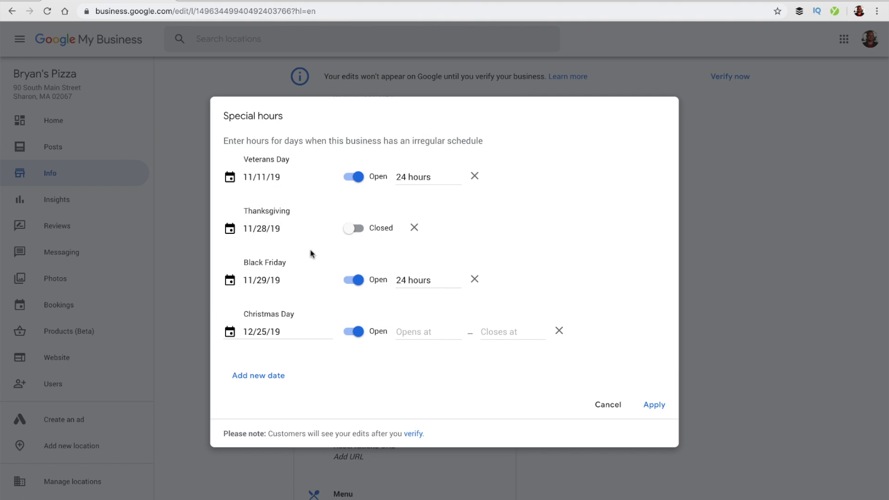
pyautogui.click(413, 331)
pyautogui.click(424, 361)
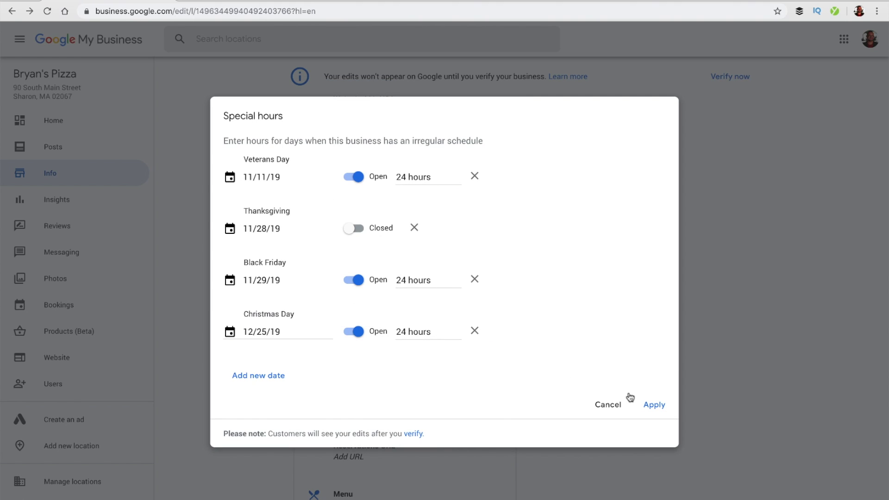
pyautogui.click(652, 404)
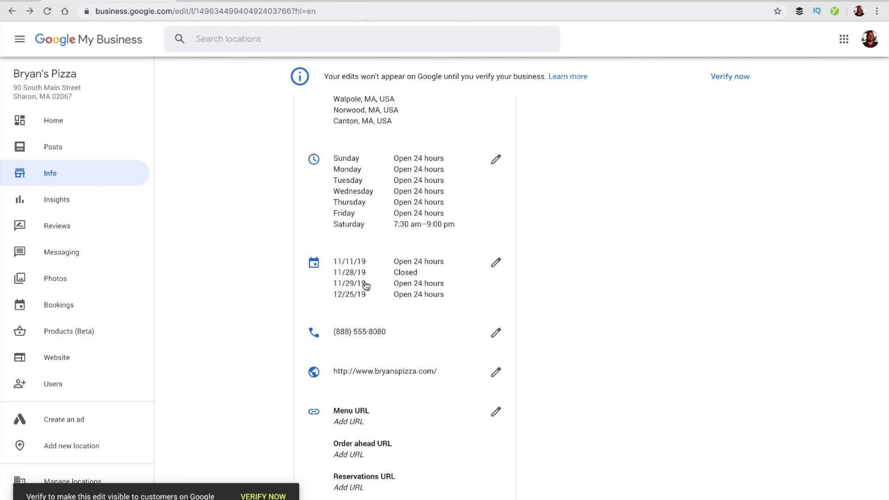
pyautogui.scroll(-1, 432, 277)
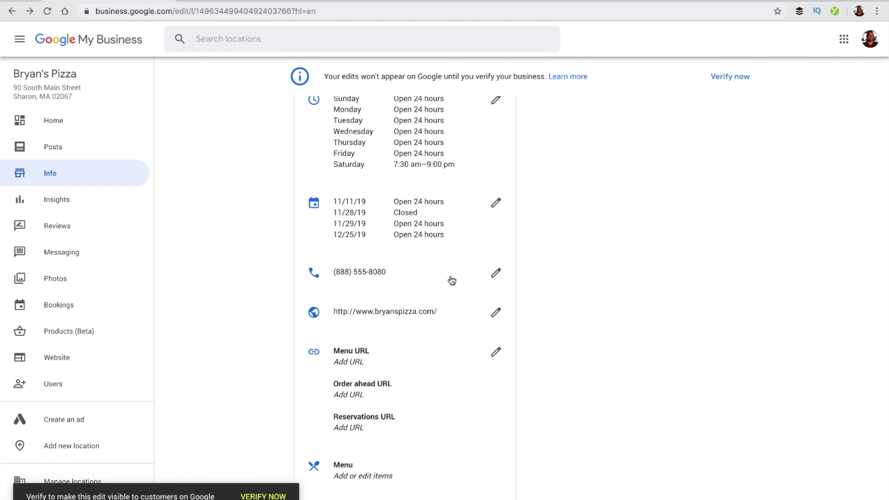
pyautogui.scroll(-2, 430, 285)
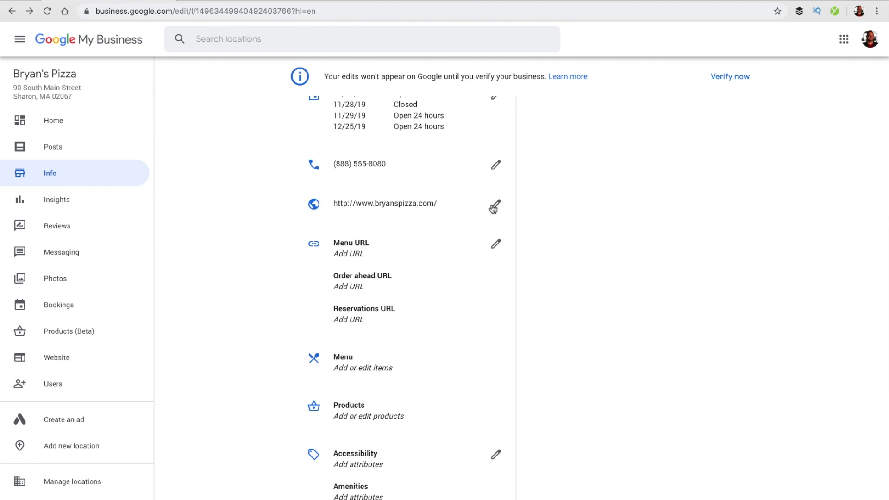
# - Close the URLs editor without adding any links, then bring up the Menu editor
pyautogui.click(496, 243)
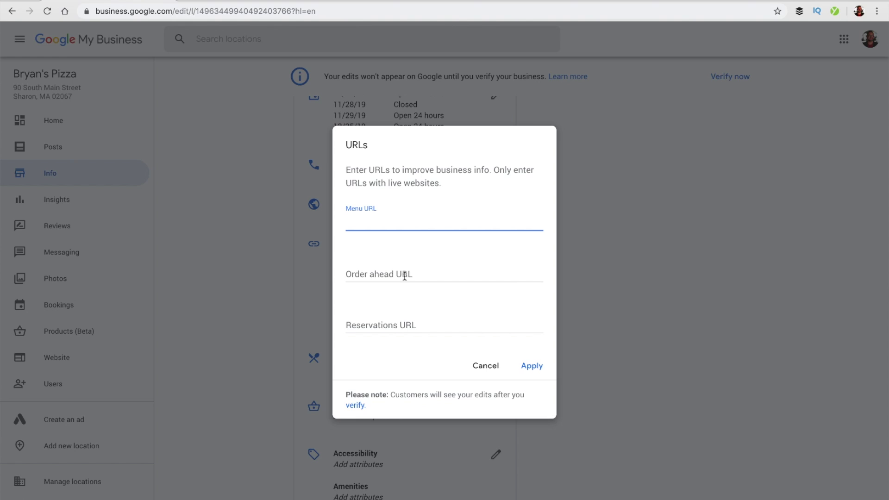
pyautogui.click(488, 366)
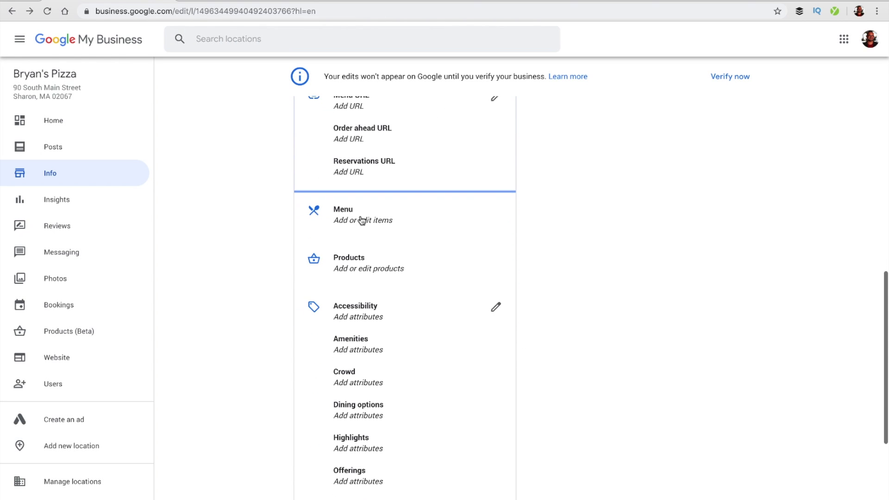
pyautogui.click(397, 216)
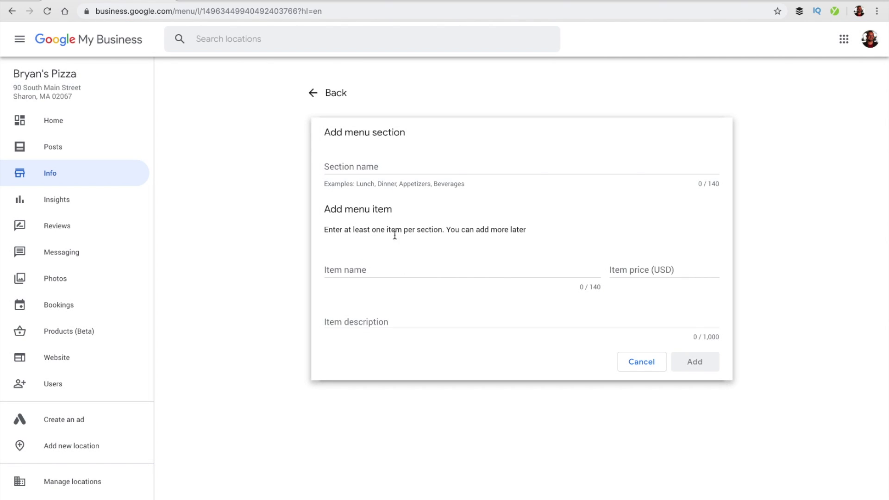
# - Create an Appetizers section with Garlic Bread at $5.00 and its description
pyautogui.click(382, 166)
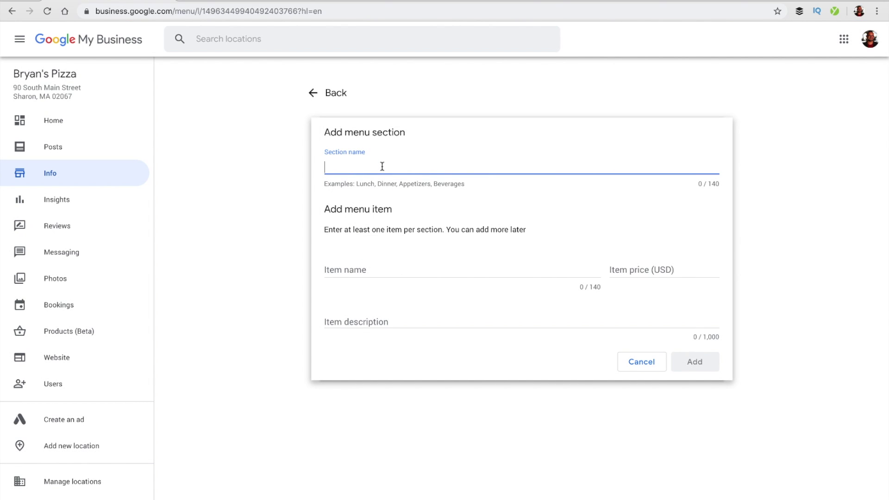
pyautogui.write('Appetizers')
pyautogui.click(377, 271)
pyautogui.write('Garlic')
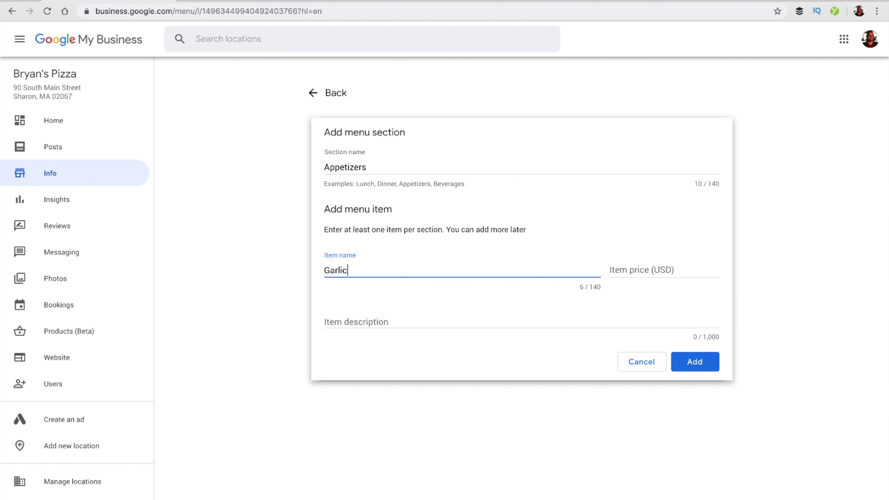
pyautogui.write(' Bread')
pyautogui.click(643, 268)
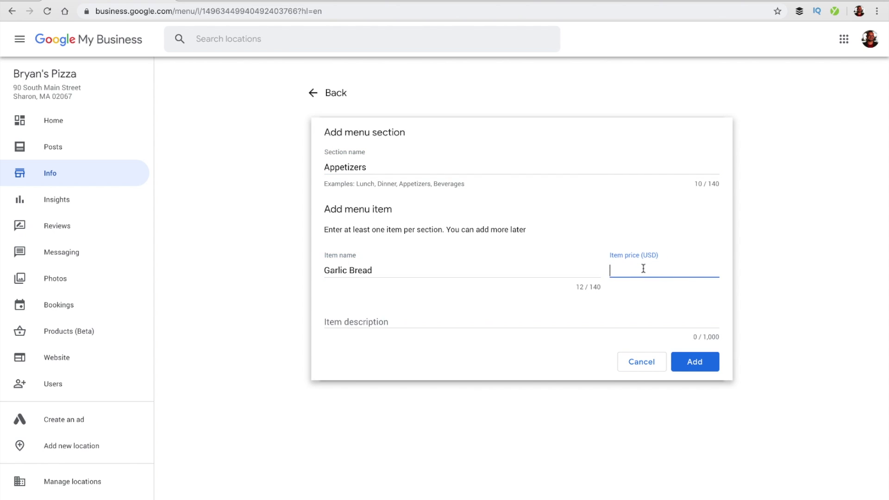
pyautogui.click(424, 324)
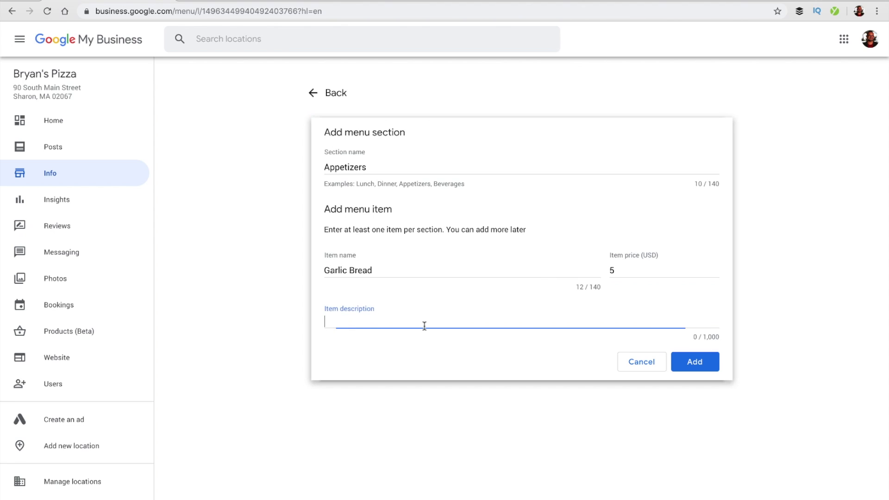
pyautogui.write('Delicious Garlice')
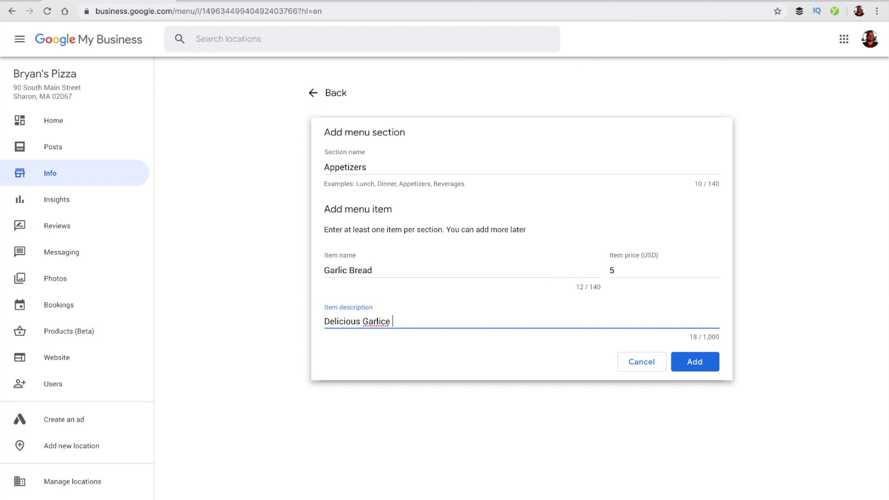
pyautogui.press('BackSpace')
pyautogui.press('BackSpace')
pyautogui.write('Bread')
pyautogui.click(694, 362)
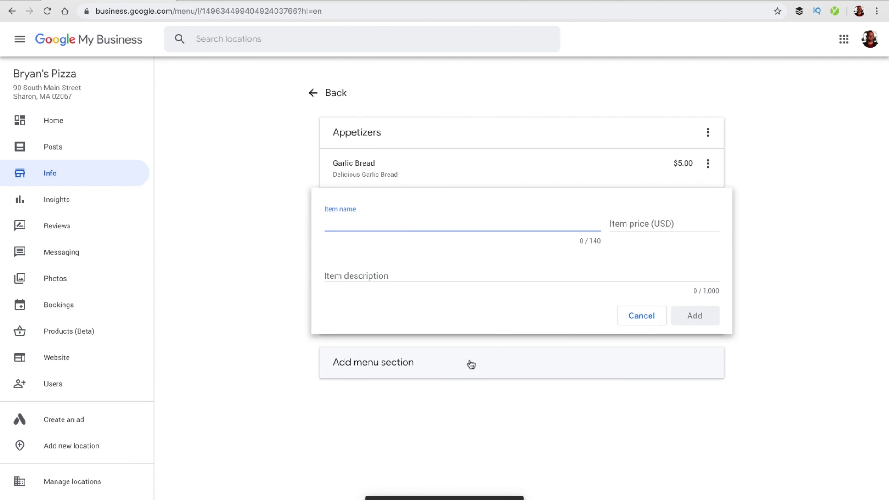
# - Add a Pizza section with BBQ Chicken Pizza (Small) at $9.00 and its description, and save the item
pyautogui.click(448, 369)
pyautogui.write('Pizza')
pyautogui.click(347, 381)
pyautogui.write('BB')
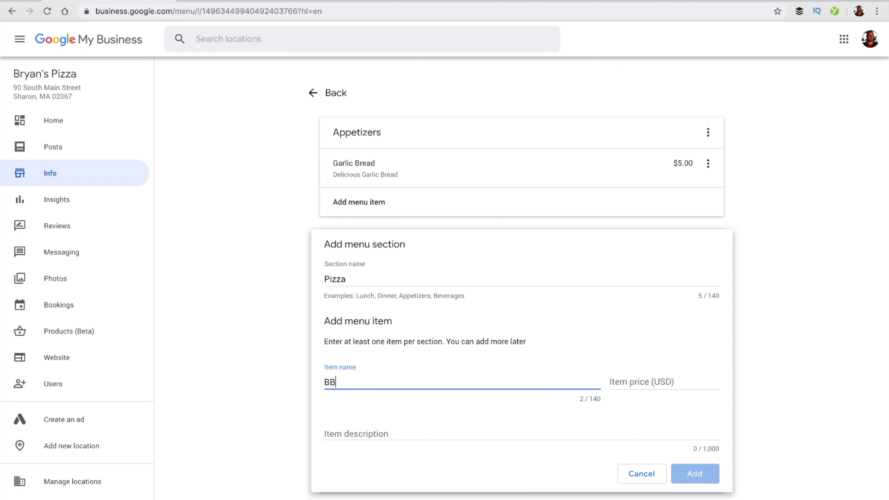
pyautogui.write('Q Chicken Pizza (')
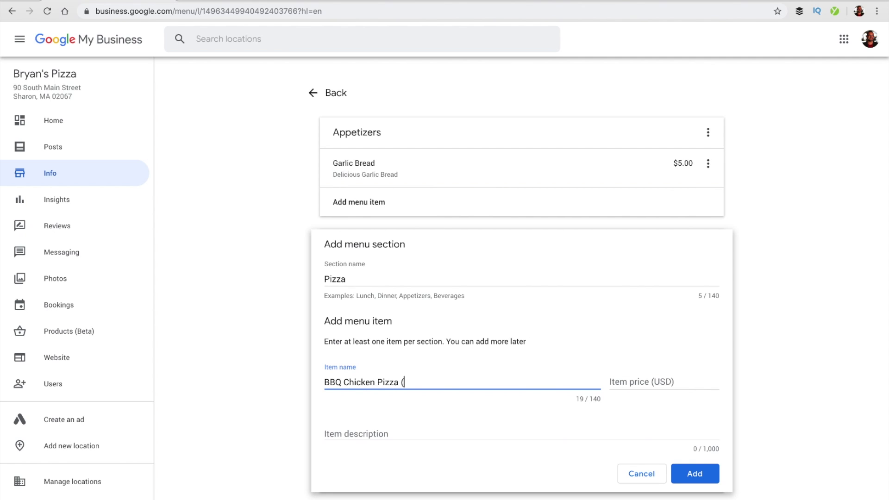
pyautogui.write('Small')
pyautogui.click(641, 381)
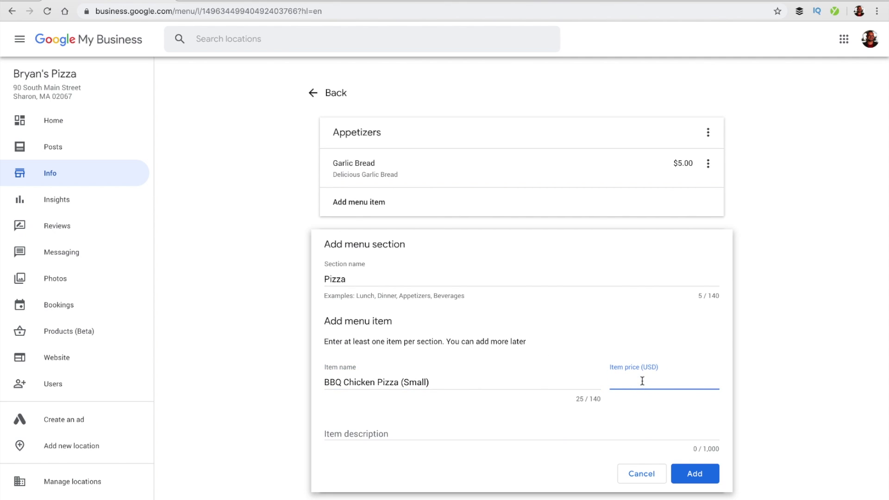
pyautogui.click(399, 429)
pyautogui.write('Delicious BBQ Piz')
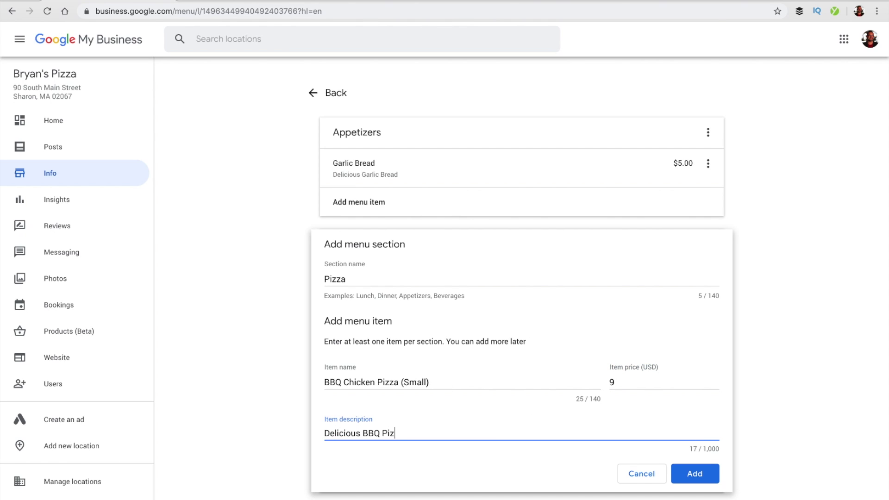
pyautogui.write(' with Chicken')
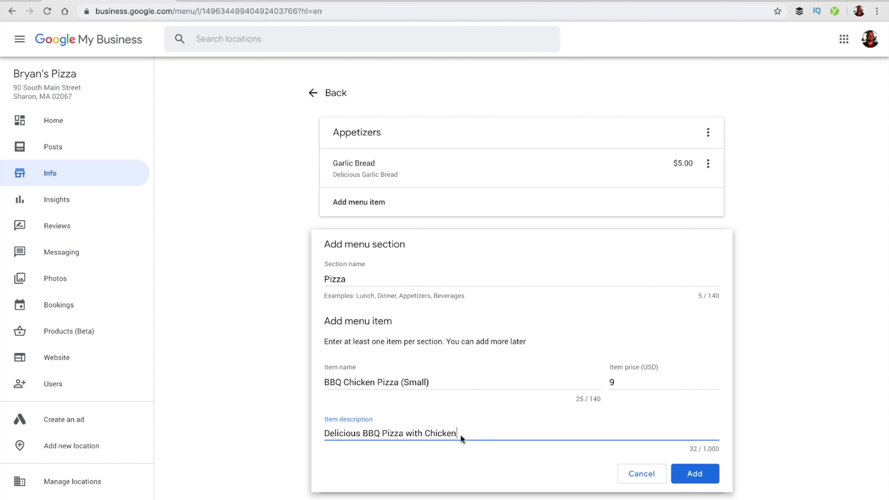
pyautogui.click(694, 473)
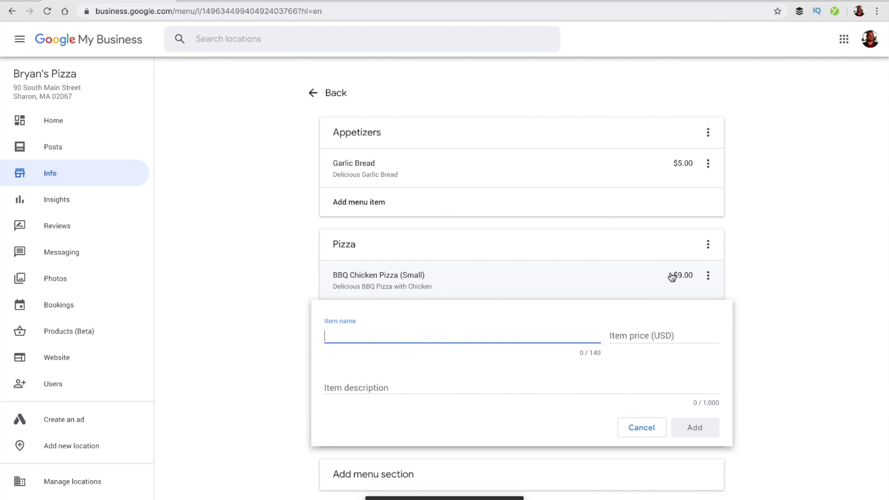
pyautogui.click(659, 281)
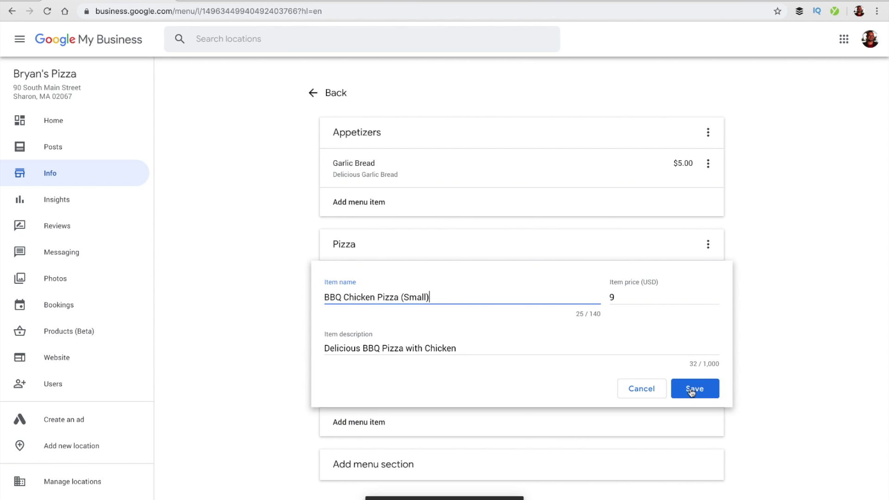
pyautogui.click(692, 389)
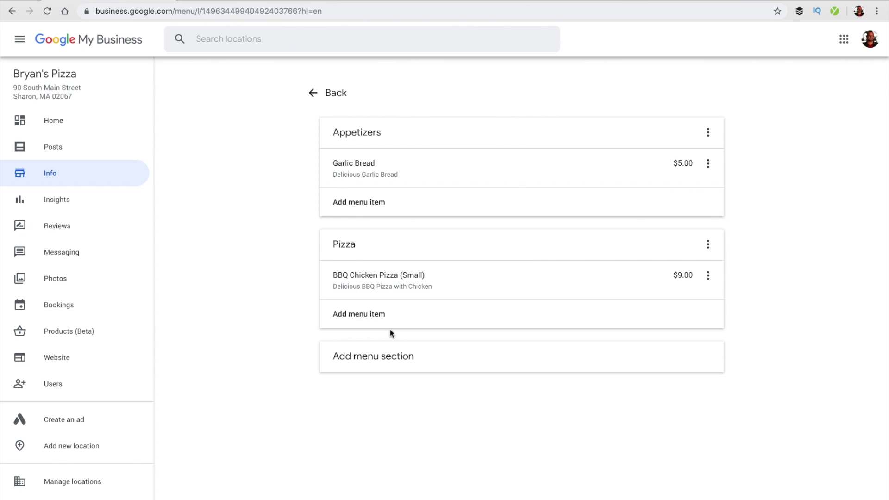
pyautogui.click(316, 92)
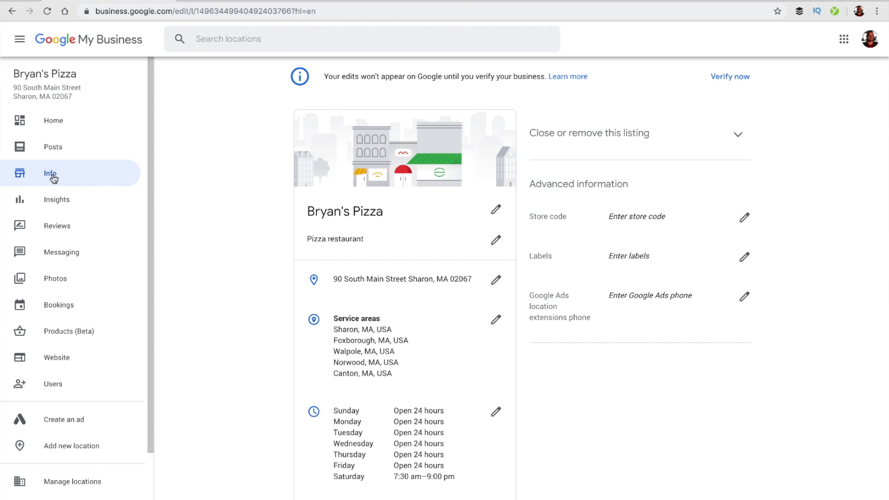
pyautogui.scroll(-5, 369, 247)
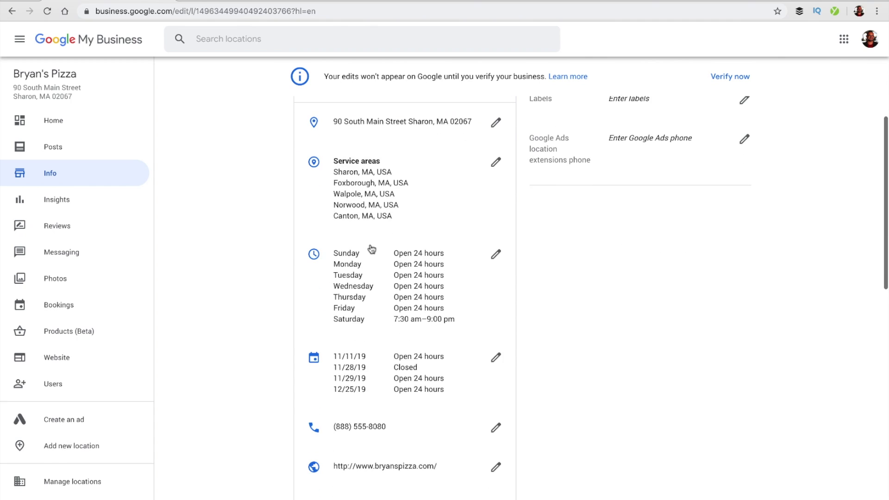
pyautogui.scroll(4, 368, 247)
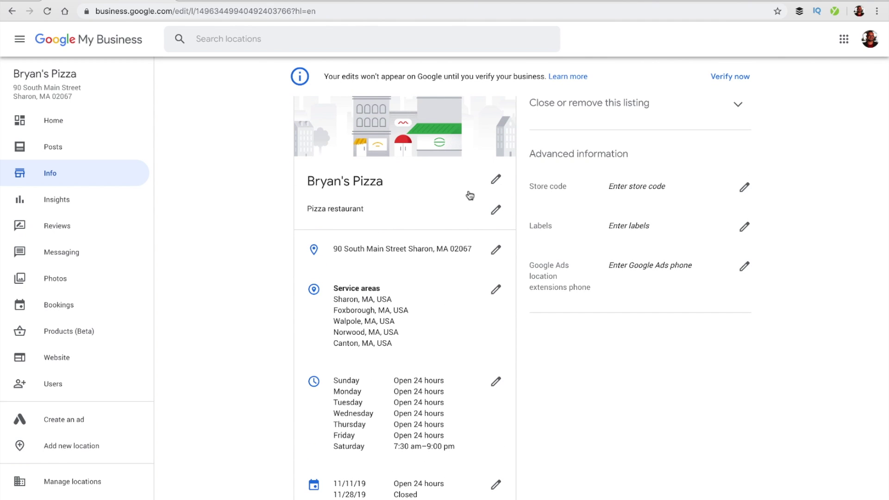
# - Add Pizza delivery and Pizza takeaway as additional business categories and apply
pyautogui.click(496, 209)
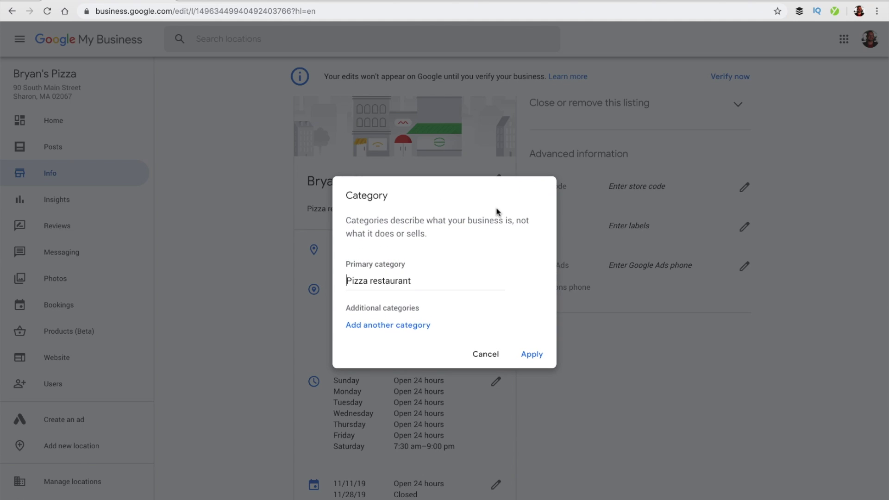
pyautogui.click(389, 328)
pyautogui.write('piz')
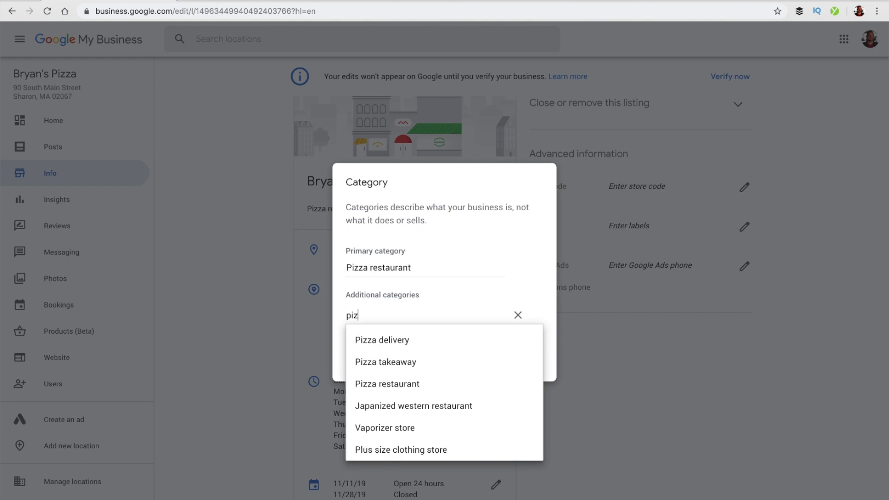
pyautogui.write('za')
pyautogui.click(393, 341)
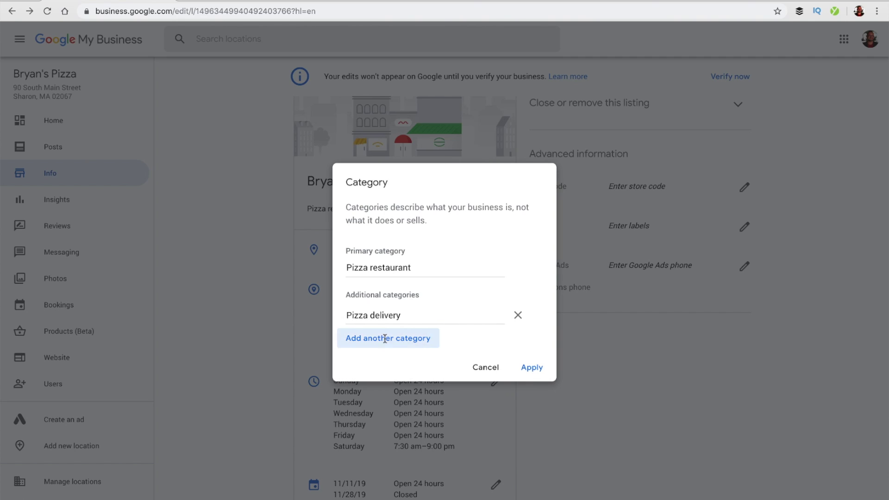
pyautogui.write('pizz')
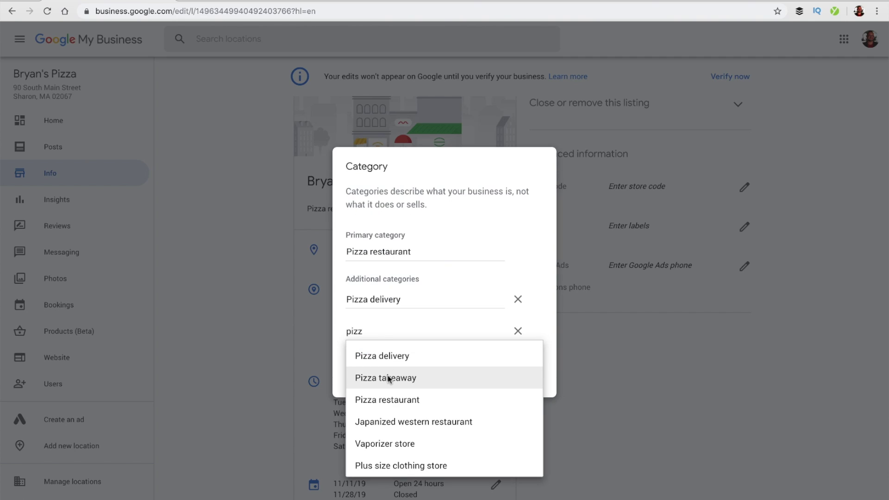
pyautogui.click(388, 377)
pyautogui.click(533, 385)
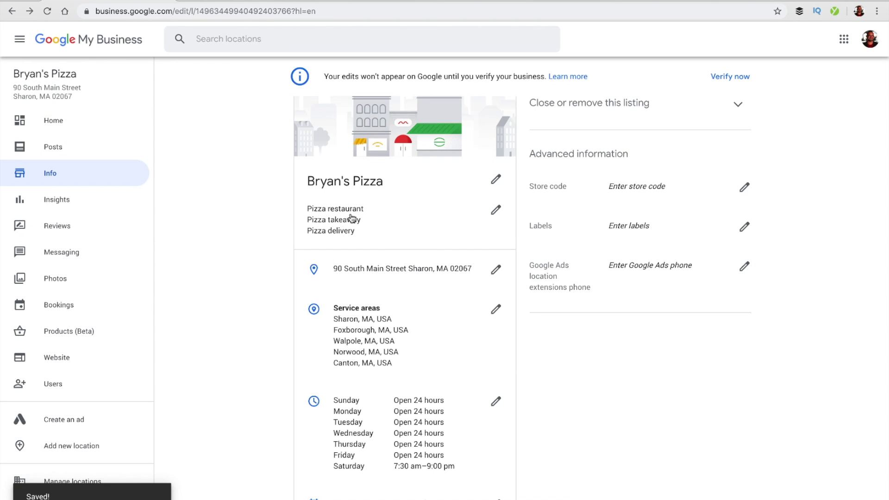
pyautogui.scroll(-5, 422, 267)
pyautogui.scroll(-2, 423, 267)
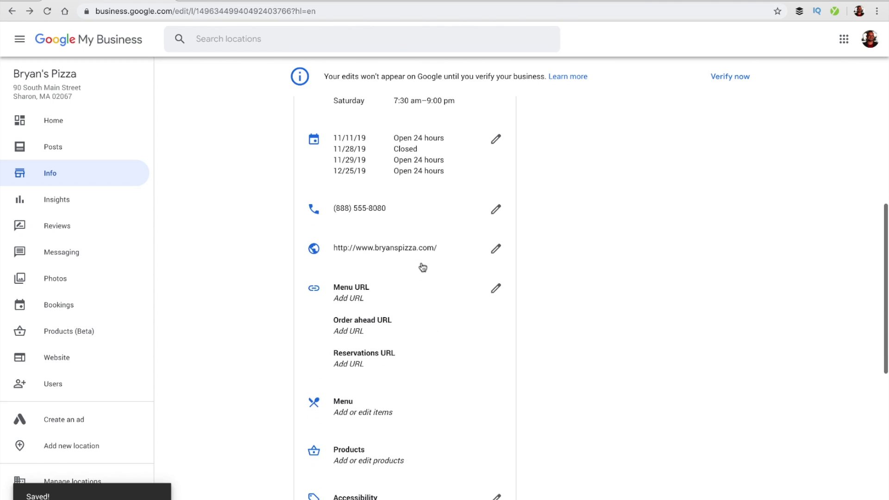
pyautogui.scroll(-1, 423, 267)
pyautogui.scroll(-1, 422, 267)
pyautogui.scroll(-1, 364, 299)
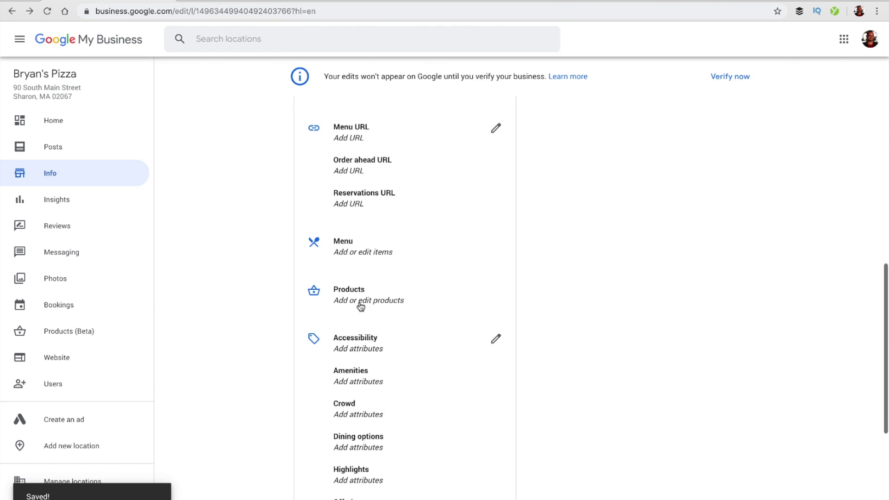
pyautogui.scroll(-2, 363, 306)
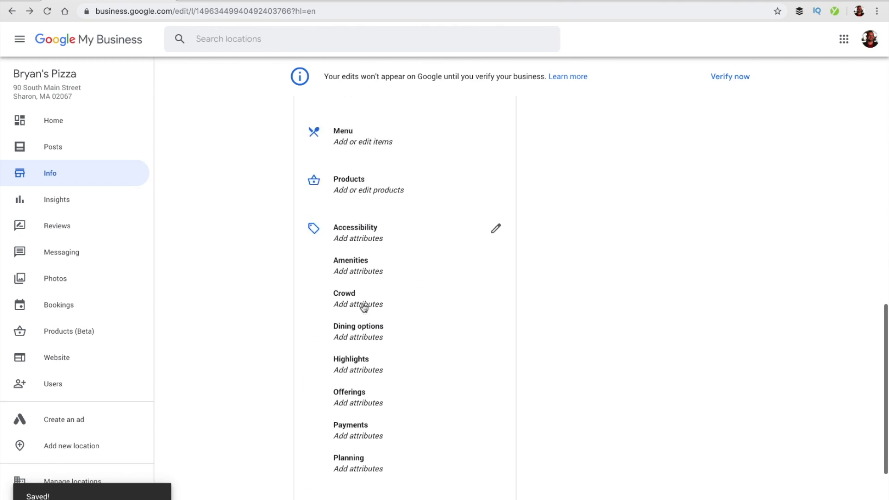
pyautogui.click(377, 231)
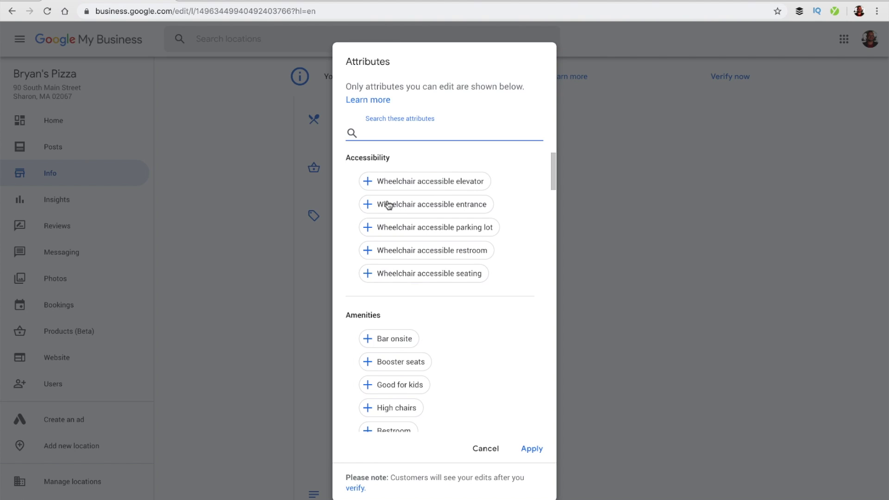
# - Mark the entrance, parking lot, restroom and seating as wheelchair accessible
pyautogui.click(387, 210)
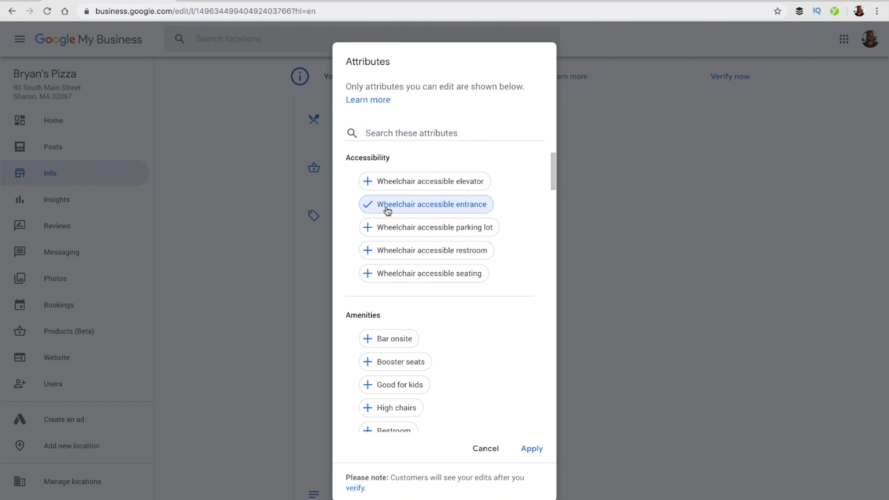
pyautogui.click(395, 230)
pyautogui.click(395, 252)
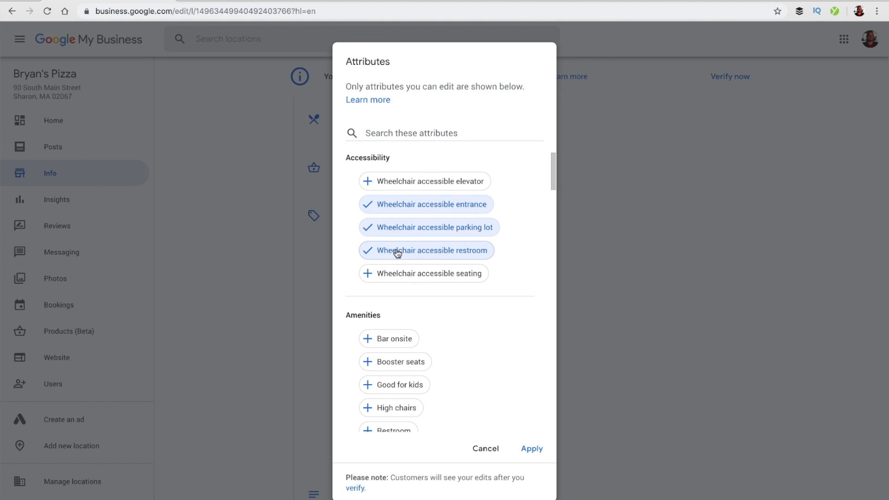
pyautogui.click(395, 275)
pyautogui.scroll(-1, 432, 283)
pyautogui.scroll(-2, 459, 277)
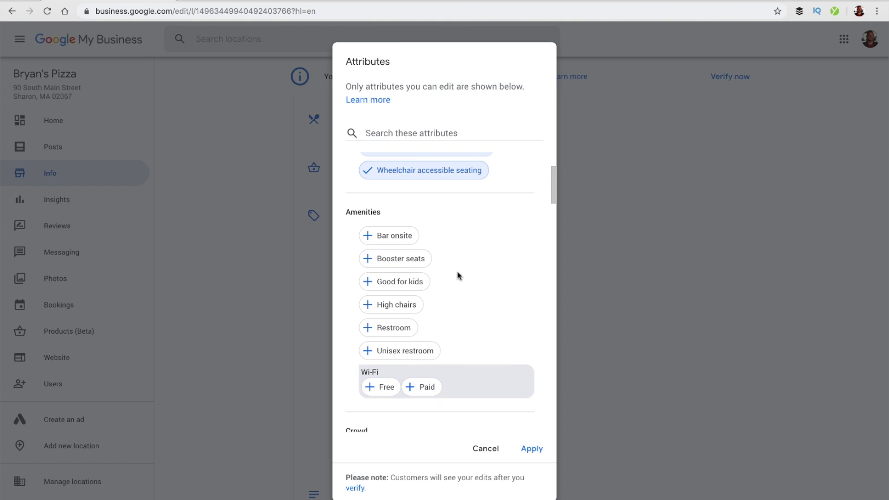
pyautogui.scroll(-1, 388, 238)
# - Set amenities: Booster seats, Good for kids, High chairs, Restroom and free Wi-Fi
pyautogui.click(409, 230)
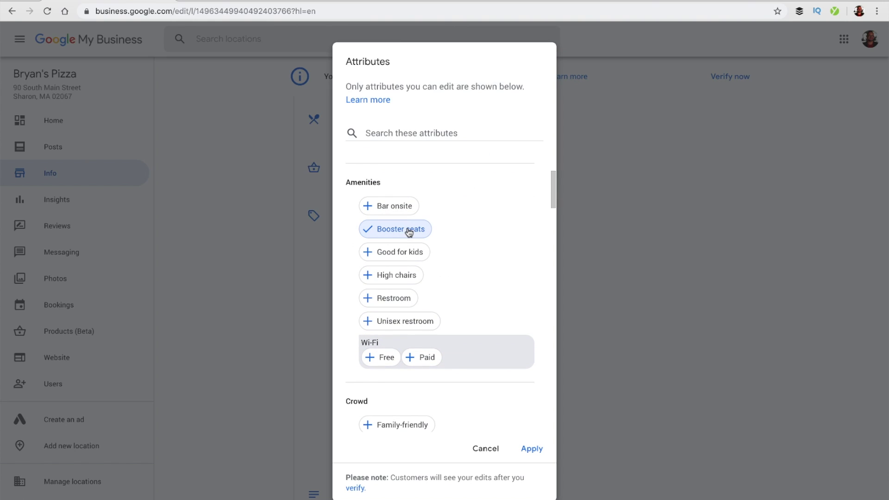
pyautogui.click(402, 257)
pyautogui.click(400, 279)
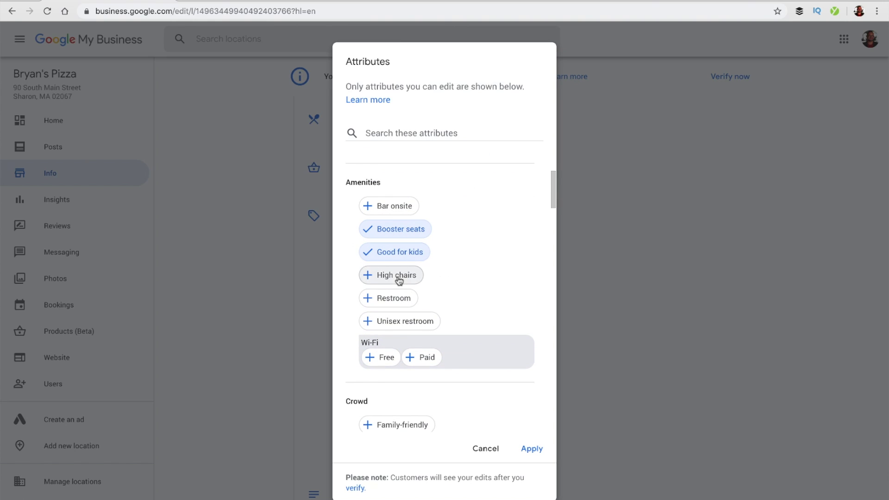
pyautogui.click(392, 303)
pyautogui.scroll(-3, 468, 264)
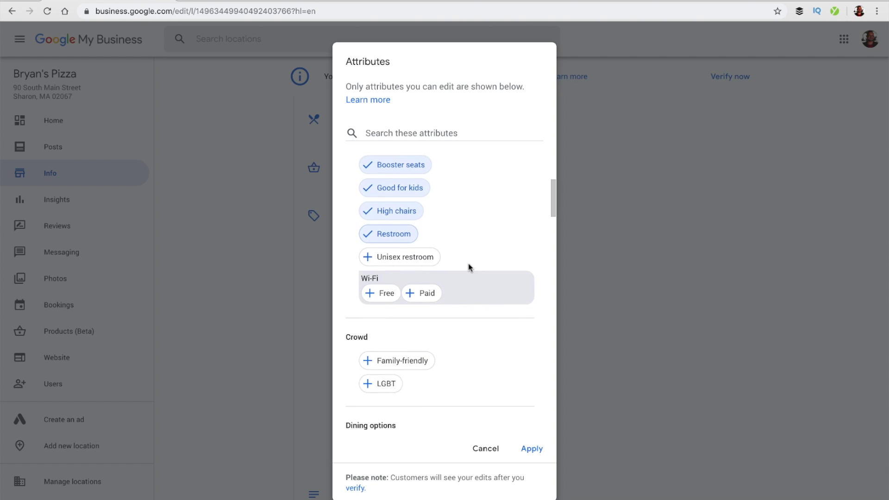
pyautogui.click(372, 254)
pyautogui.scroll(-5, 445, 278)
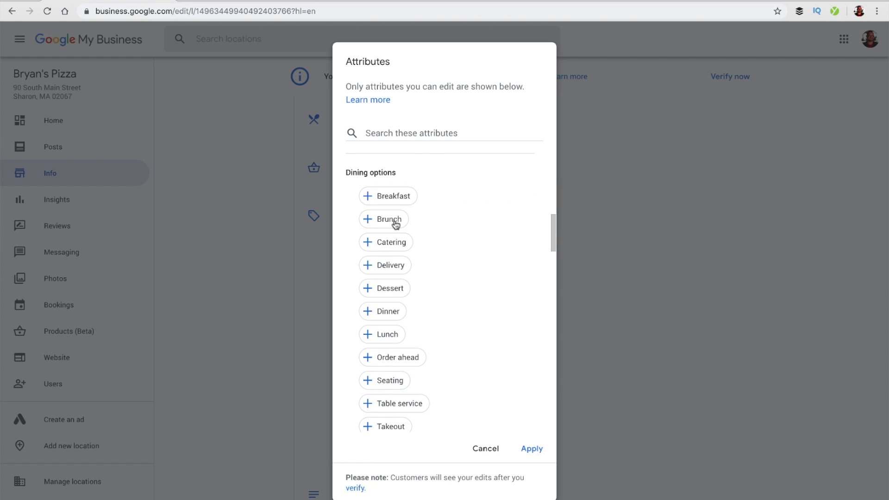
# - Add dining options Catering, Delivery, Dessert, Dinner, Lunch, Order ahead, Seating and Takeout
pyautogui.click(396, 247)
pyautogui.click(392, 267)
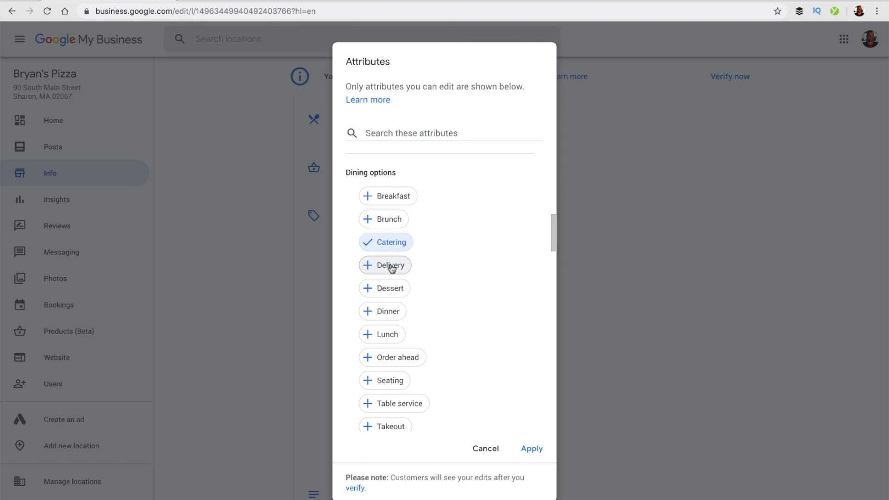
pyautogui.click(396, 292)
pyautogui.click(392, 311)
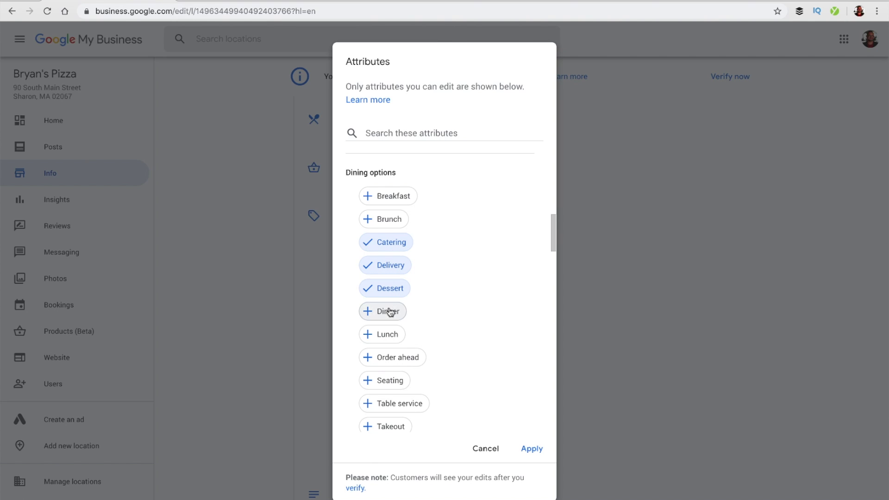
pyautogui.click(387, 334)
pyautogui.click(392, 364)
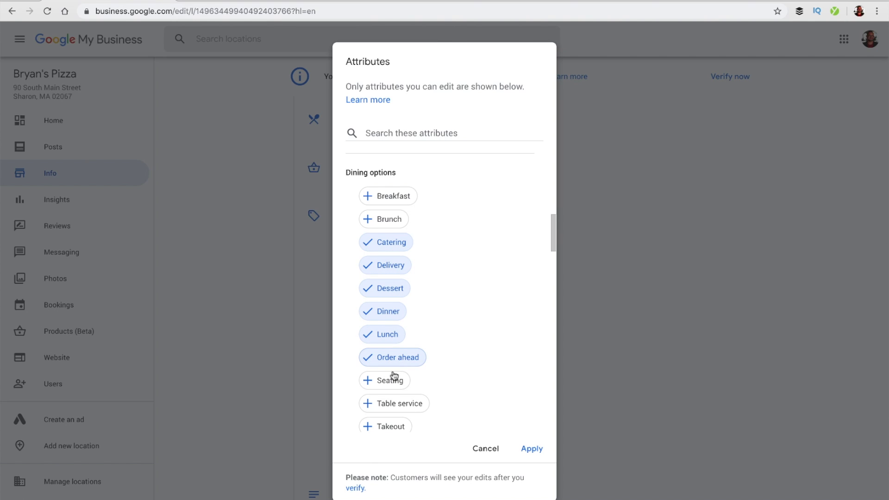
pyautogui.click(391, 386)
pyautogui.scroll(-1, 423, 351)
pyautogui.click(387, 349)
pyautogui.scroll(-5, 417, 305)
# - Highlight a Kids' menu, Late-night food and Small plates
pyautogui.click(393, 242)
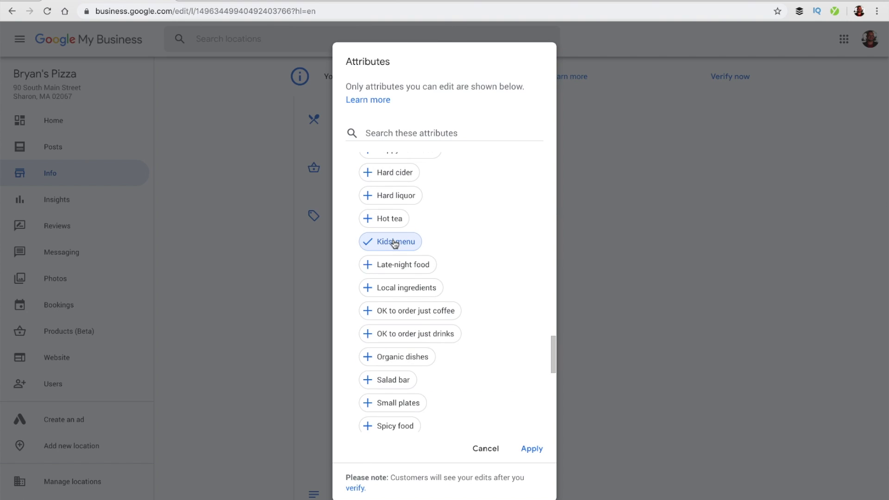
pyautogui.click(401, 267)
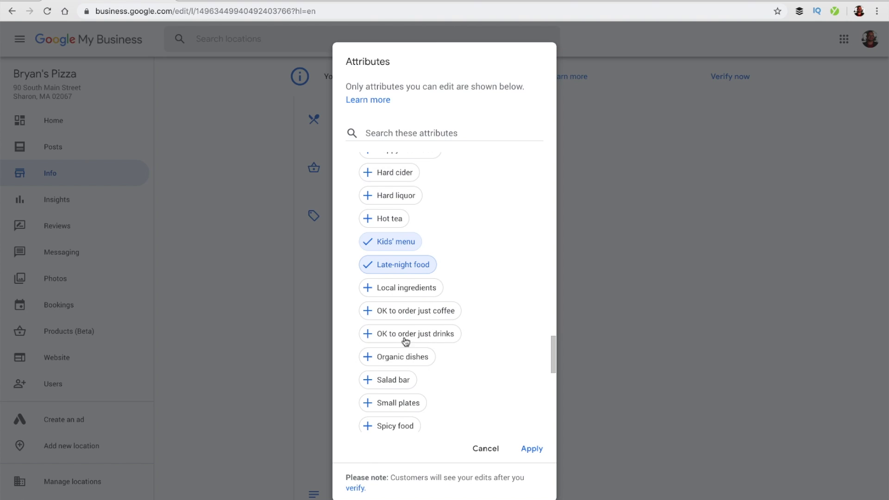
pyautogui.scroll(-2, 395, 368)
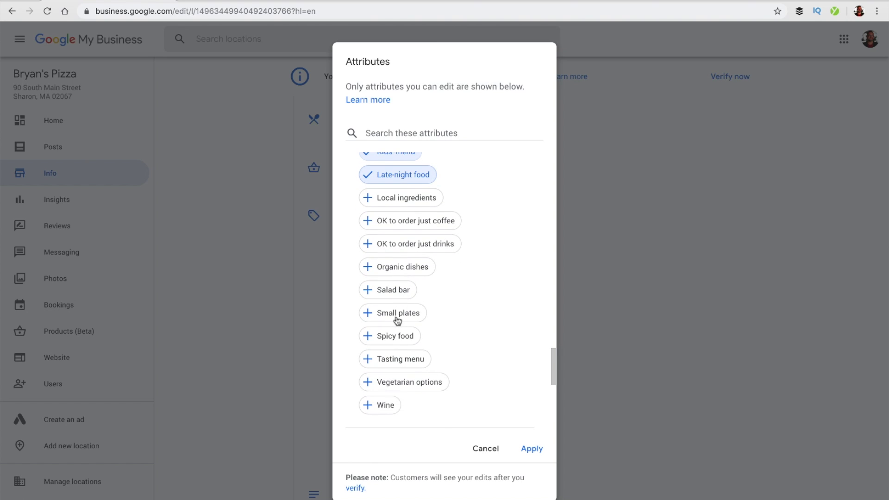
pyautogui.click(397, 314)
pyautogui.scroll(-1, 427, 318)
pyautogui.scroll(-1, 425, 316)
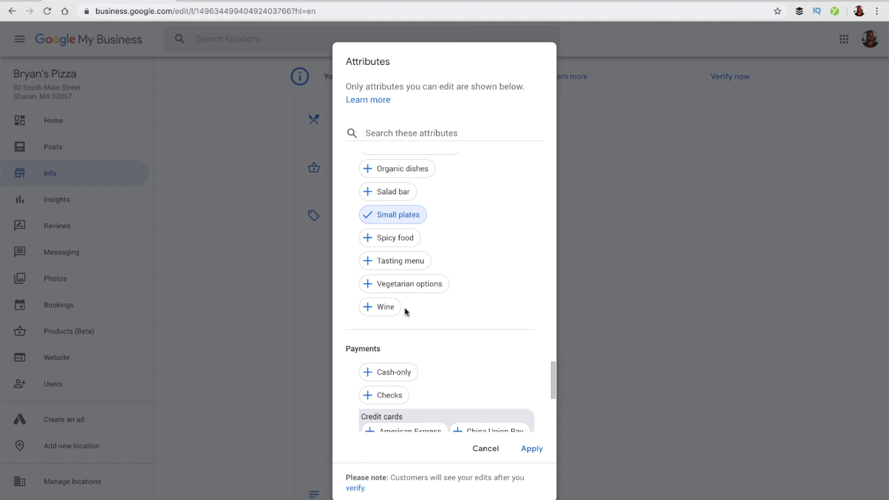
pyautogui.scroll(-2, 406, 311)
# - Set payments: Cash-only, American Express, Discover, MasterCard, VISA, Debit cards and NFC mobile payments
pyautogui.click(399, 257)
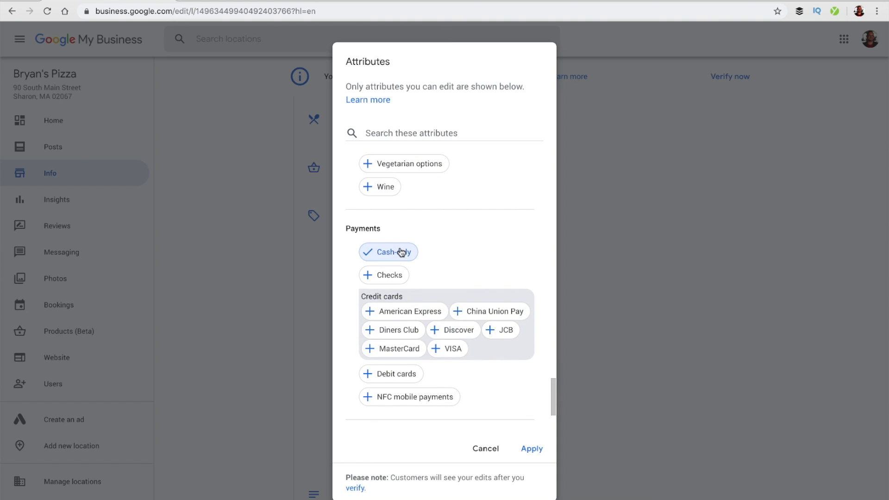
pyautogui.click(406, 318)
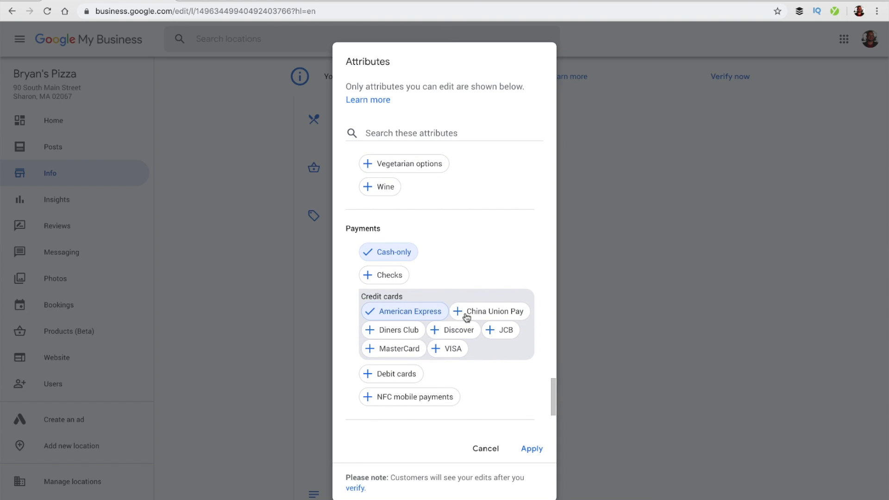
pyautogui.click(433, 333)
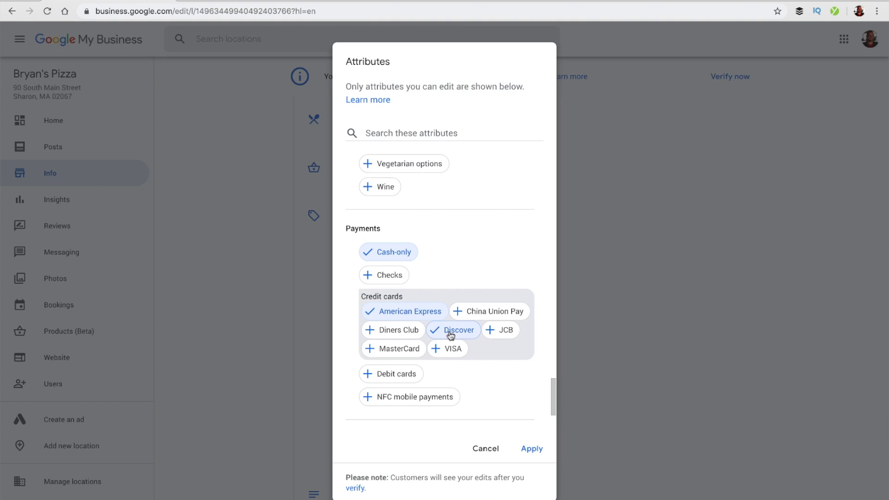
pyautogui.click(410, 350)
pyautogui.click(454, 353)
pyautogui.scroll(-2, 424, 363)
pyautogui.scroll(-1, 417, 333)
pyautogui.click(403, 274)
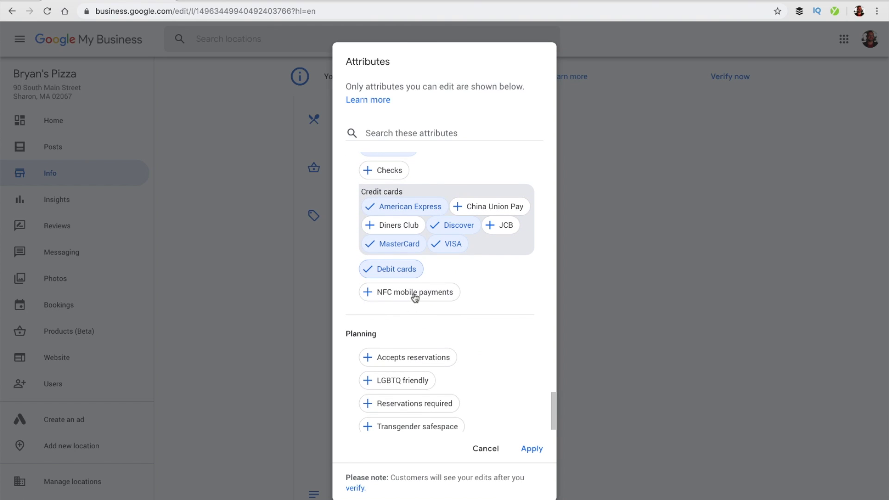
pyautogui.click(414, 298)
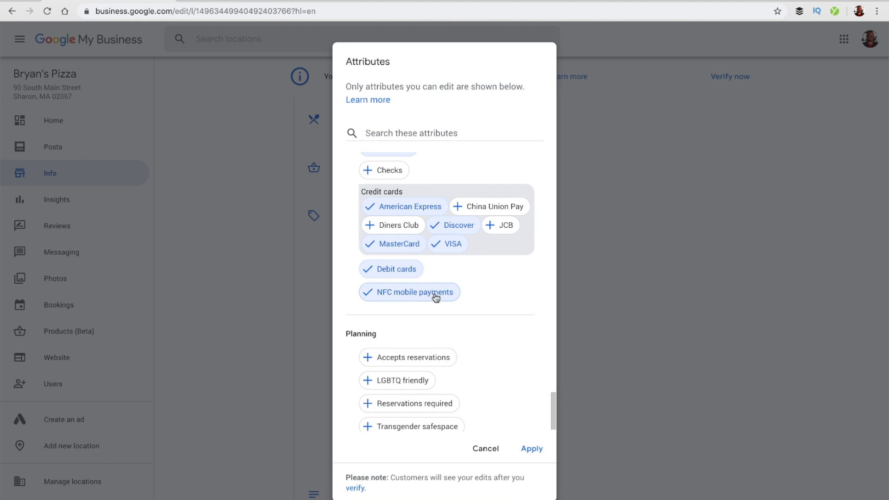
pyautogui.scroll(-1, 441, 296)
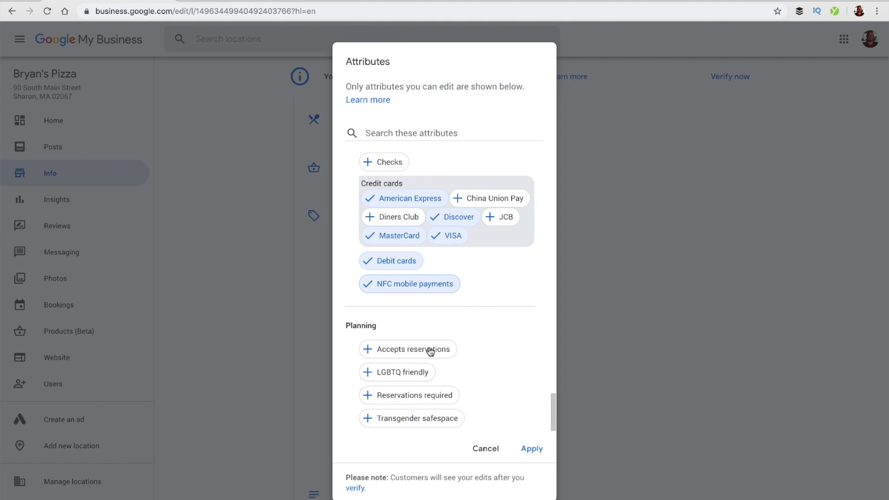
# - Mark the business LGBTQ friendly and a Transgender safespace, then apply all attributes
pyautogui.click(400, 375)
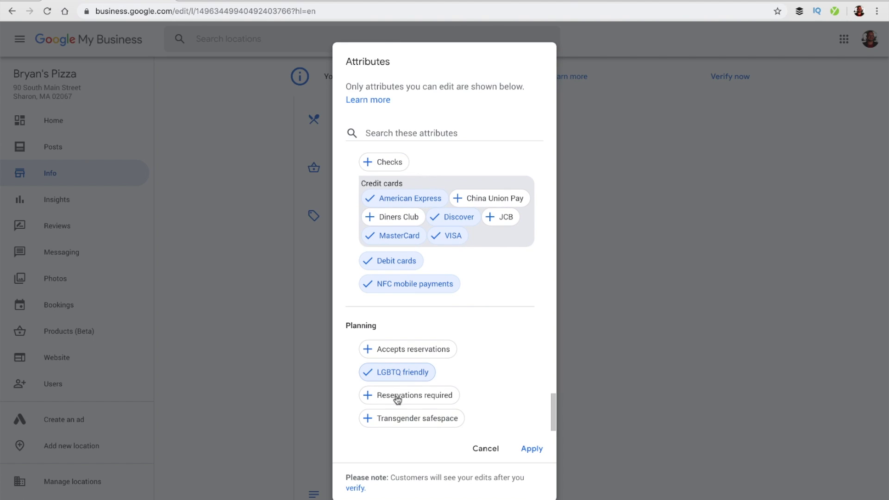
pyautogui.click(439, 419)
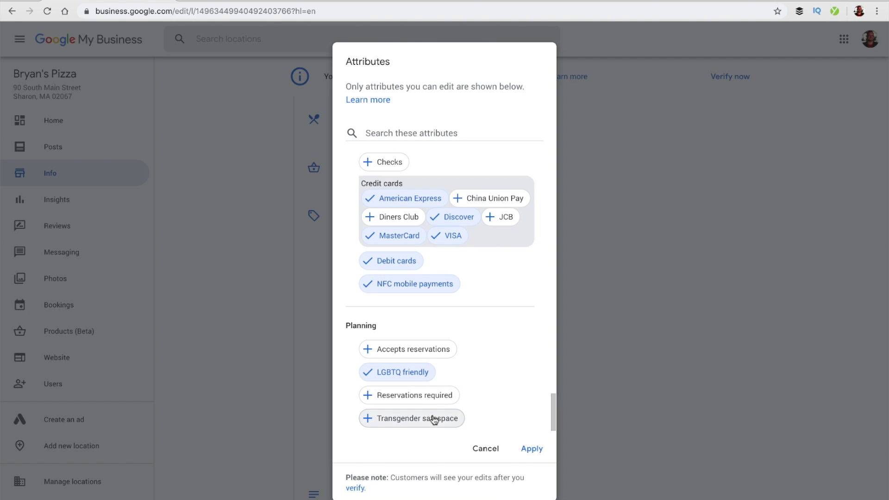
pyautogui.click(532, 449)
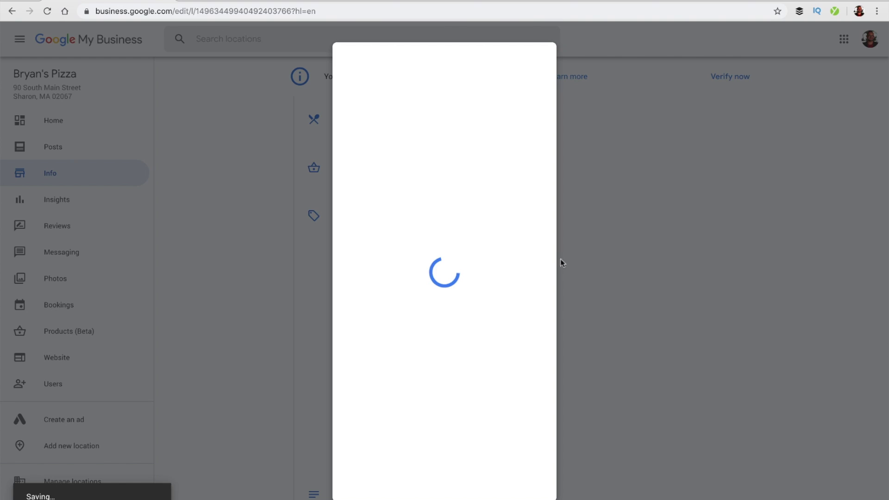
pyautogui.scroll(-1, 487, 289)
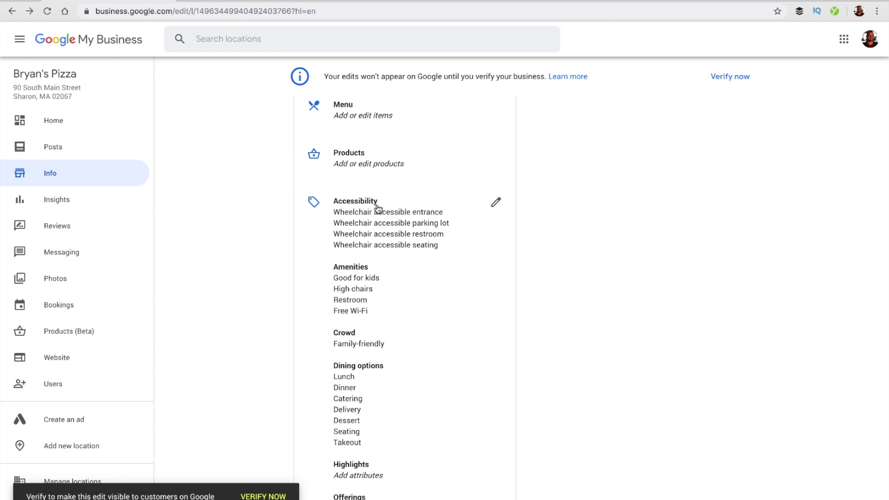
pyautogui.scroll(-1, 389, 267)
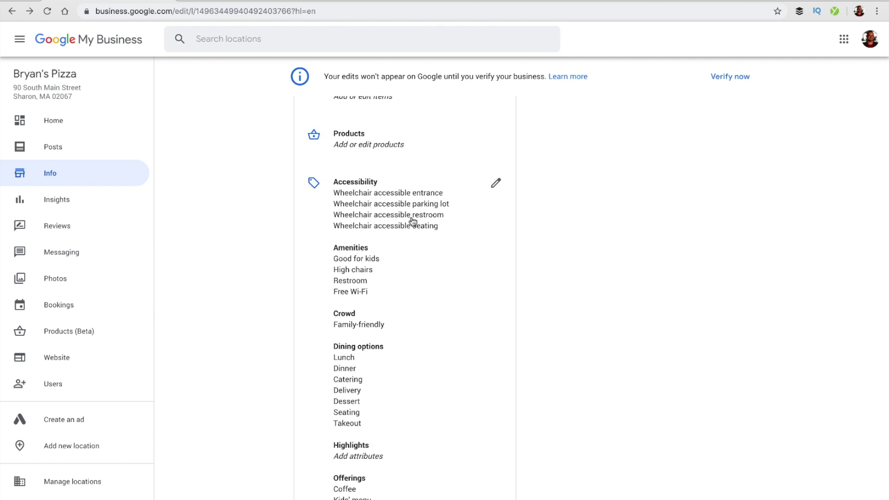
pyautogui.scroll(-2, 396, 220)
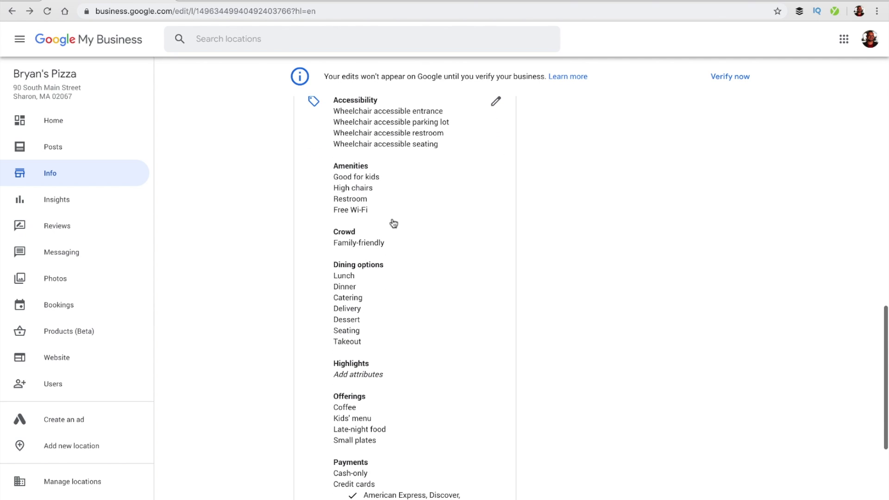
pyautogui.scroll(-2, 386, 257)
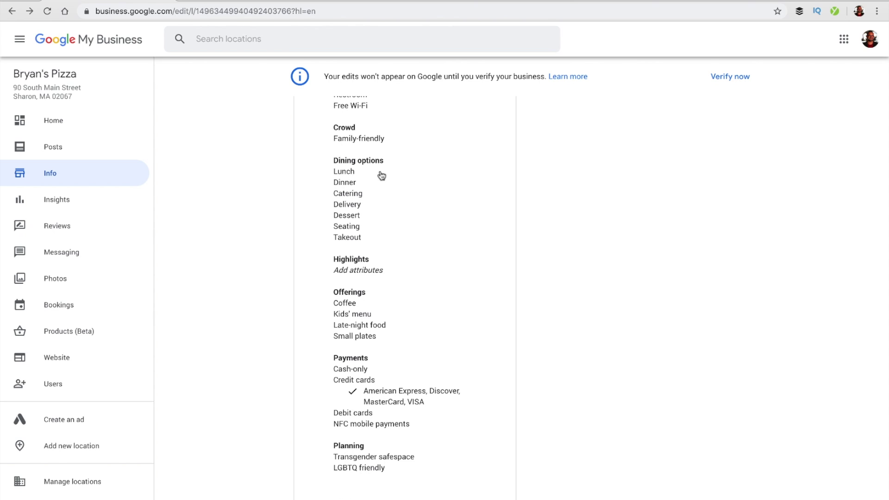
pyautogui.scroll(-1, 432, 202)
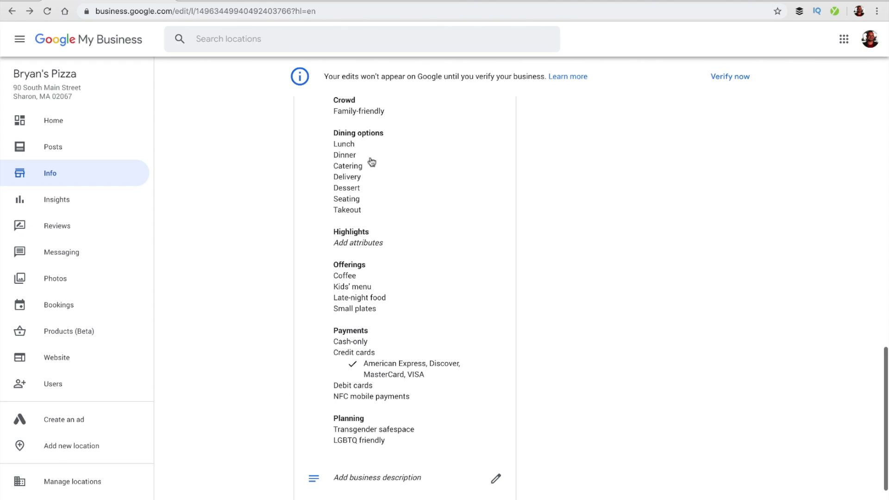
pyautogui.scroll(-1, 412, 178)
pyautogui.scroll(-2, 413, 179)
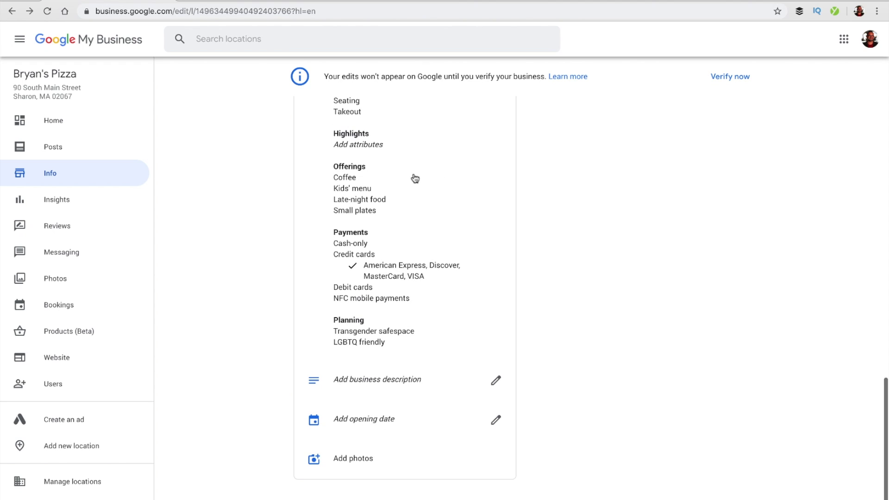
# - Write and apply a welcome description mentioning delivery and menu items like garlic knots
pyautogui.click(359, 389)
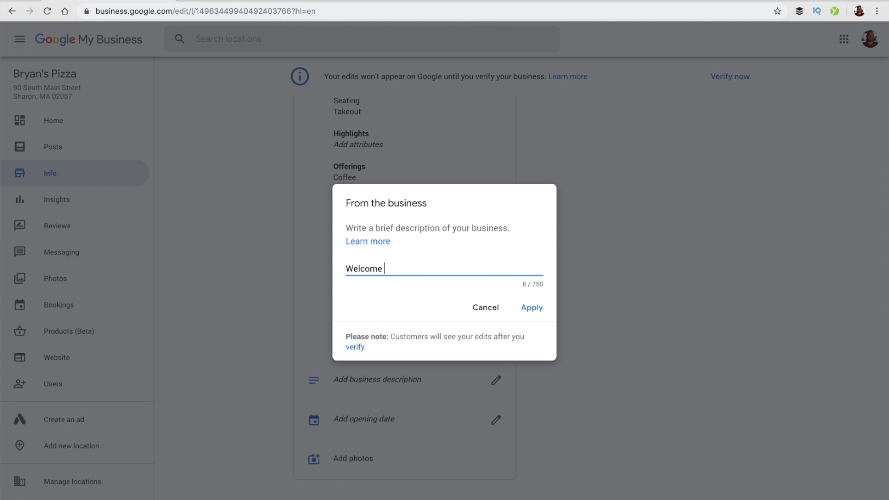
pyautogui.write("yan's IOP")
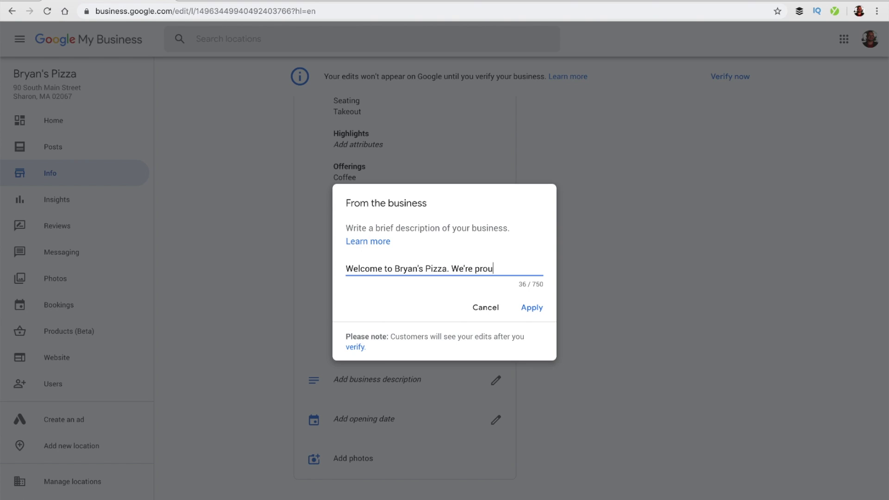
pyautogui.write('d to be ')
pyautogui.write("one of Sharon's firs")
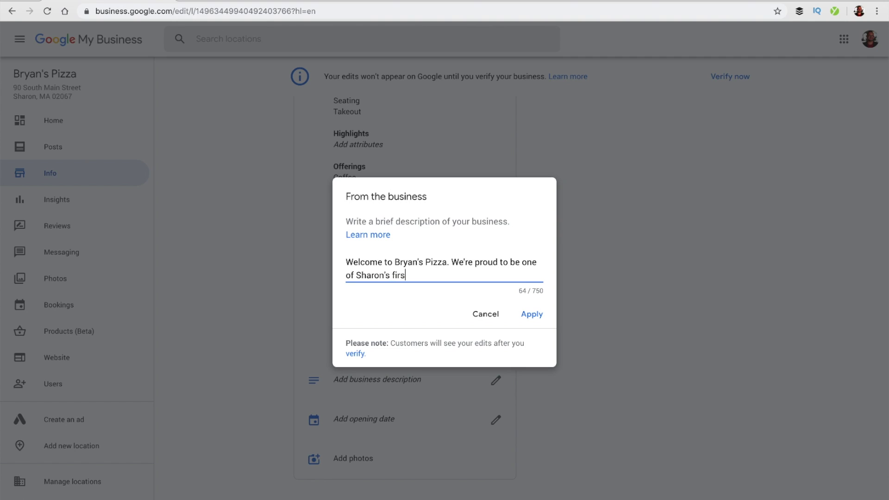
pyautogui.write('hat offers delivery')
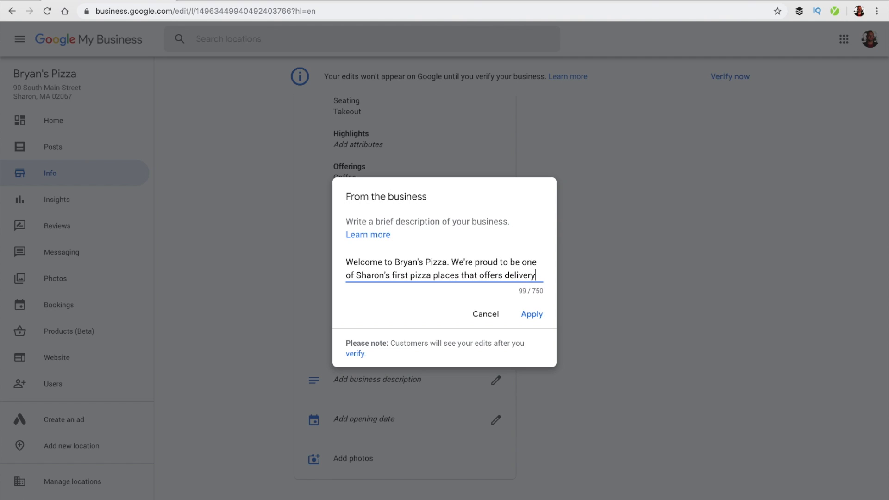
pyautogui.write('We ')
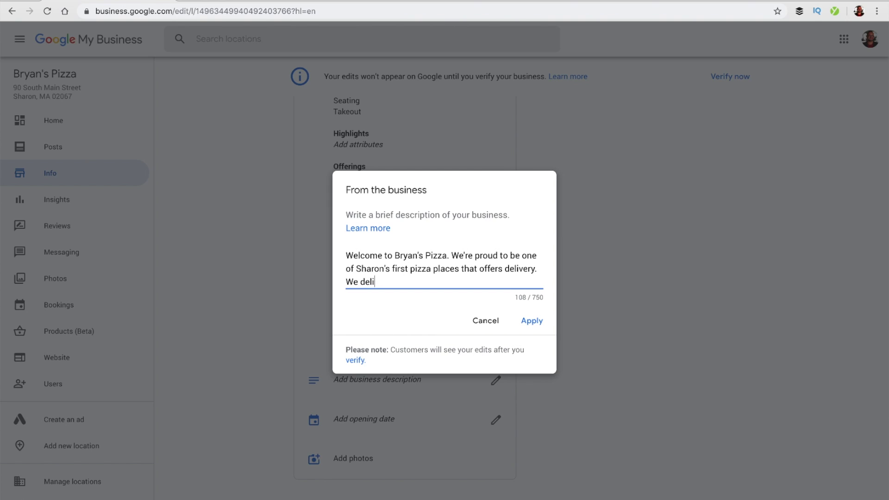
pyautogui.write('have a wide ')
pyautogui.write('range of menu items')
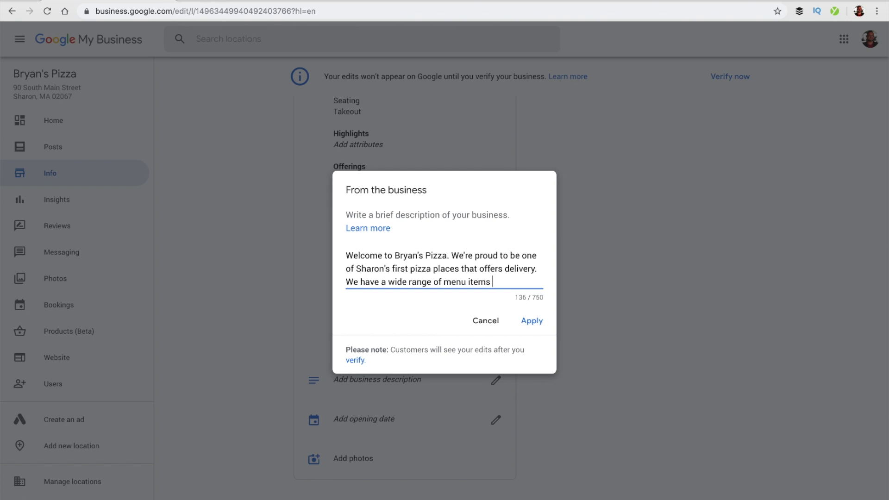
pyautogui.write('including g')
pyautogui.write('arlic bread, calzones,')
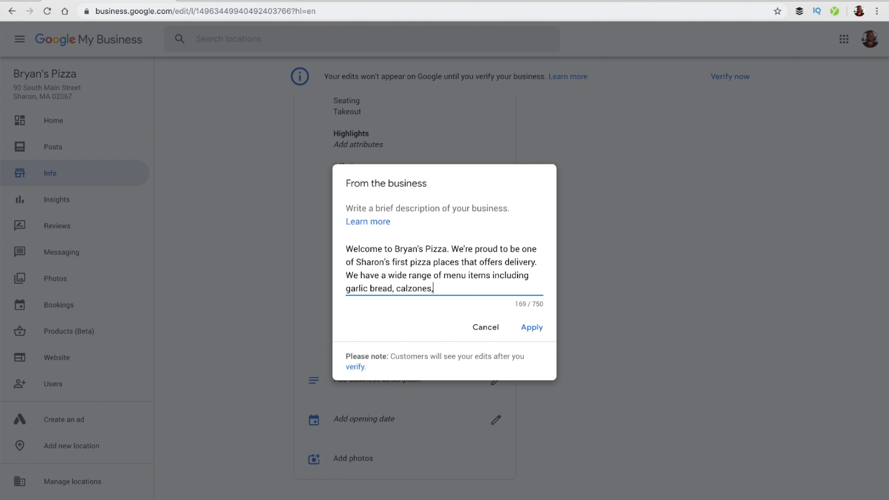
pyautogui.write('bq chicek')
pyautogui.press('BackSpace')
pyautogui.press('BackSpace')
pyautogui.write('ken p')
pyautogui.write('izza, and even garl')
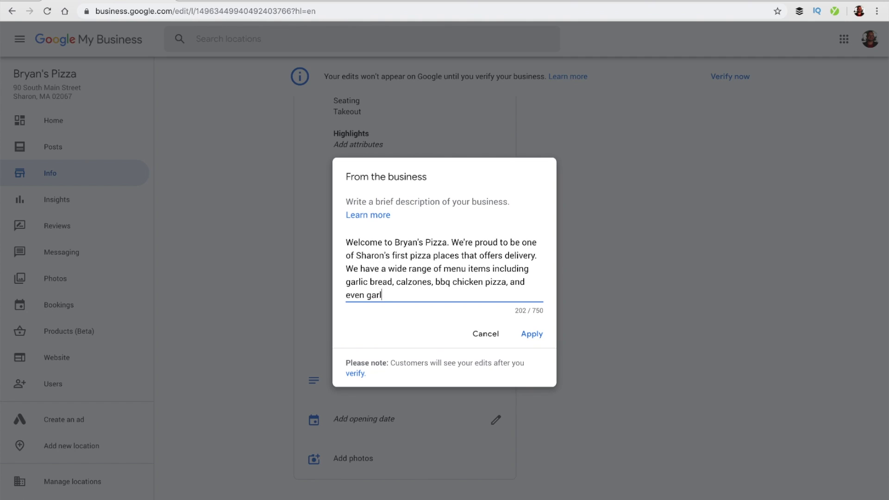
pyautogui.write('ic knots.')
pyautogui.press('Return')
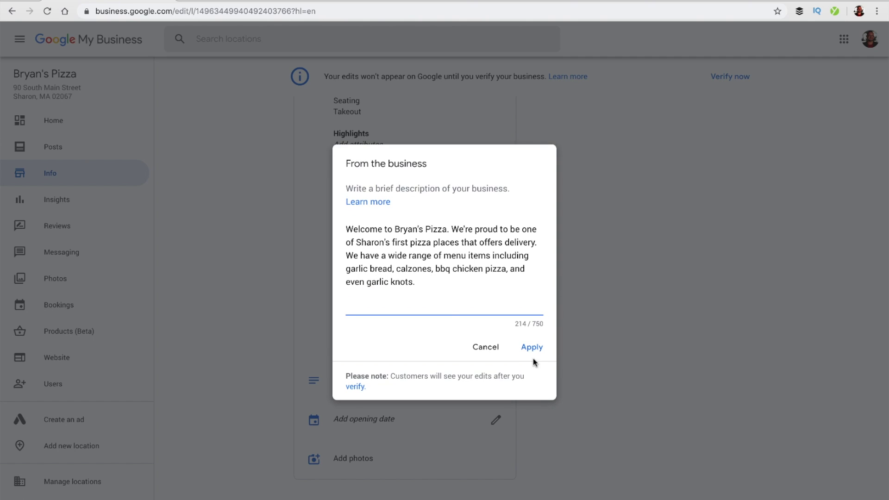
pyautogui.click(537, 347)
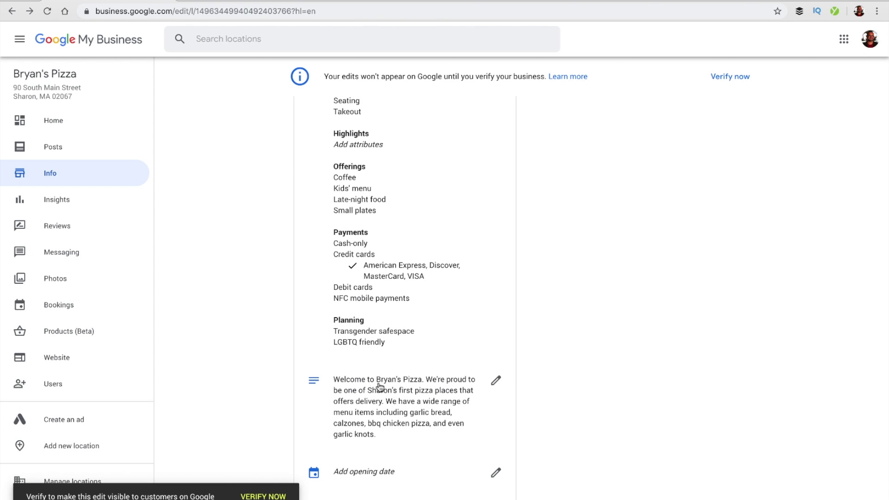
pyautogui.scroll(-1, 386, 414)
# - Enter 2019 with October as the opening month and apply the opening date
pyautogui.click(377, 420)
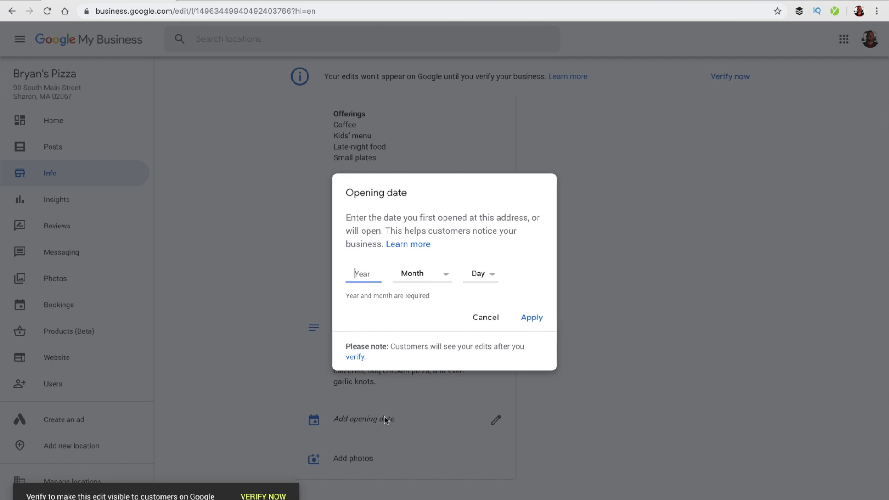
pyautogui.write('2019')
pyautogui.click(532, 319)
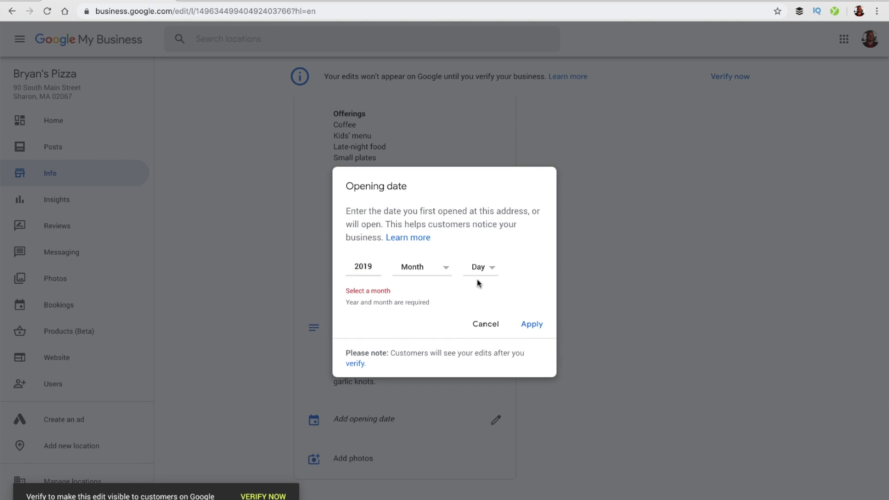
pyautogui.click(425, 271)
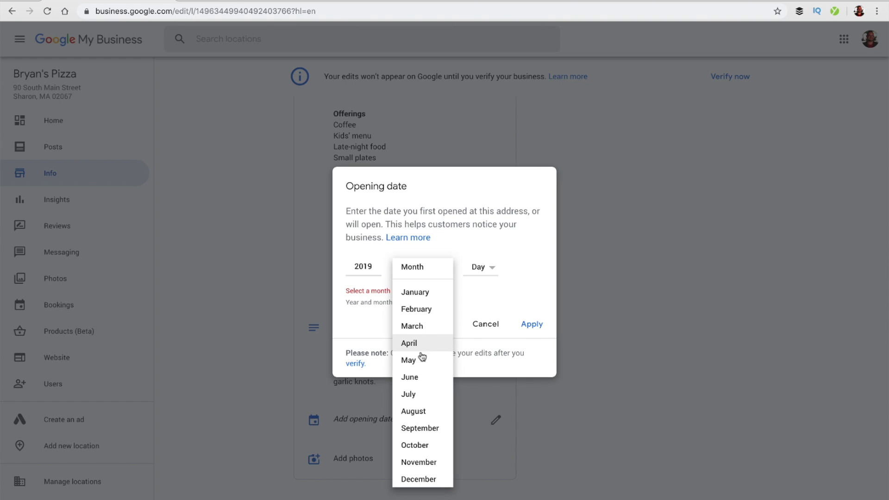
pyautogui.click(414, 445)
pyautogui.click(530, 325)
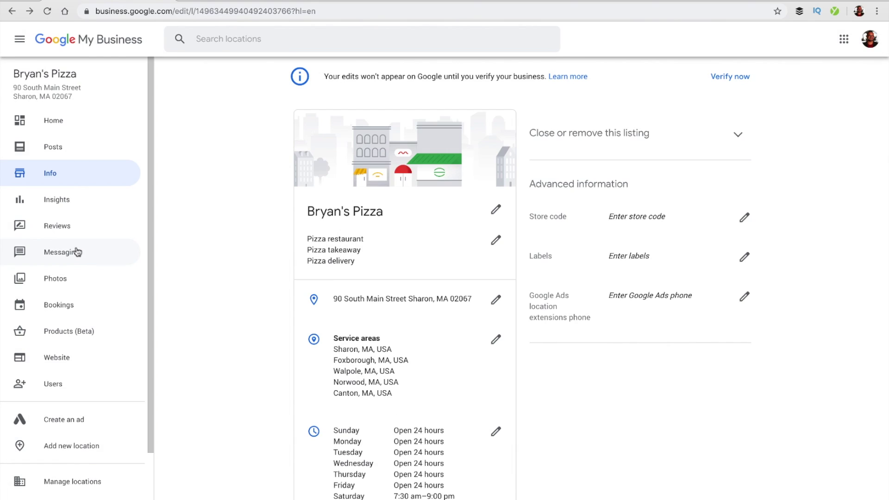
pyautogui.click(75, 251)
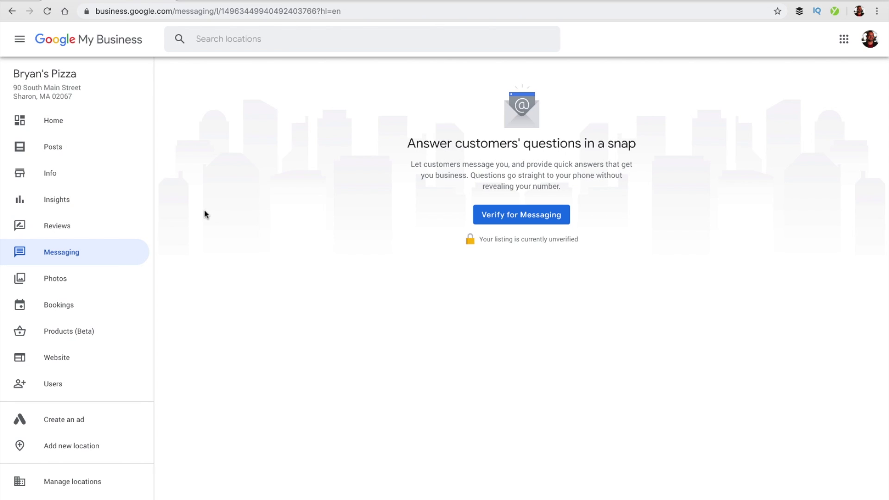
# - Go from the Messaging page back to the Bryan's Pizza home overview
pyautogui.click(64, 120)
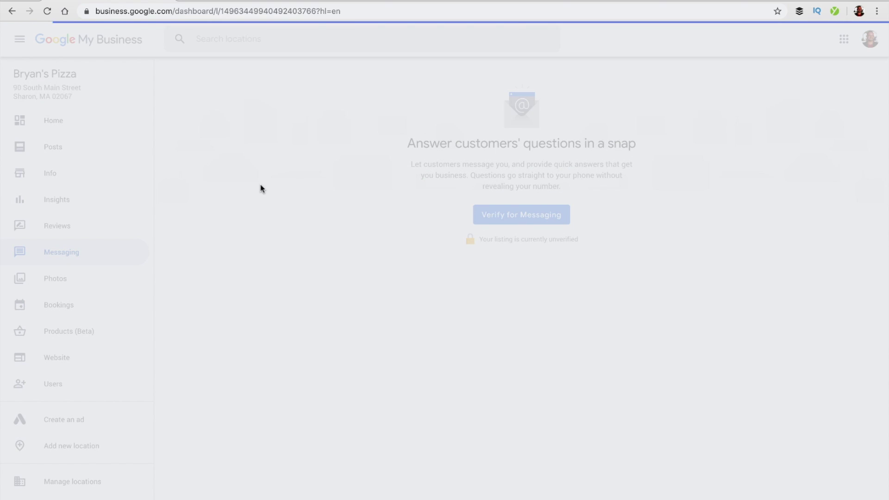